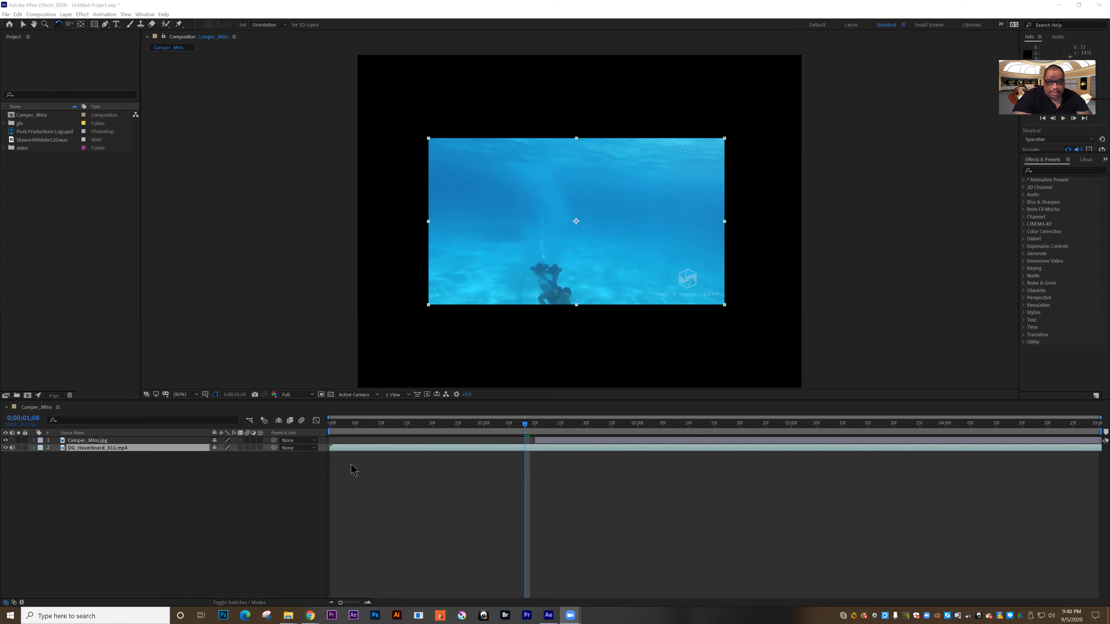
Delete the DG_Hoverboard_011.mp4 and Camper_Mtns.jpg layers from the Camper_Mtns composition.
{"action": "left_click", "coordinate": [475, 288]}
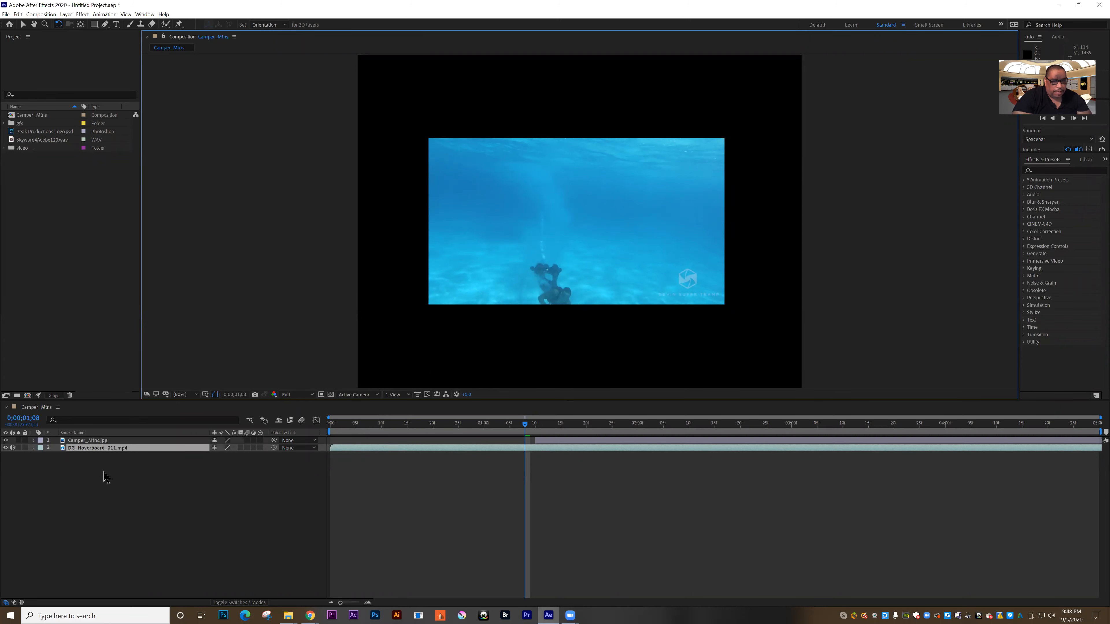
{"action": "key", "text": "Delete"}
{"action": "left_click", "coordinate": [81, 441]}
{"action": "key", "text": "Delete"}
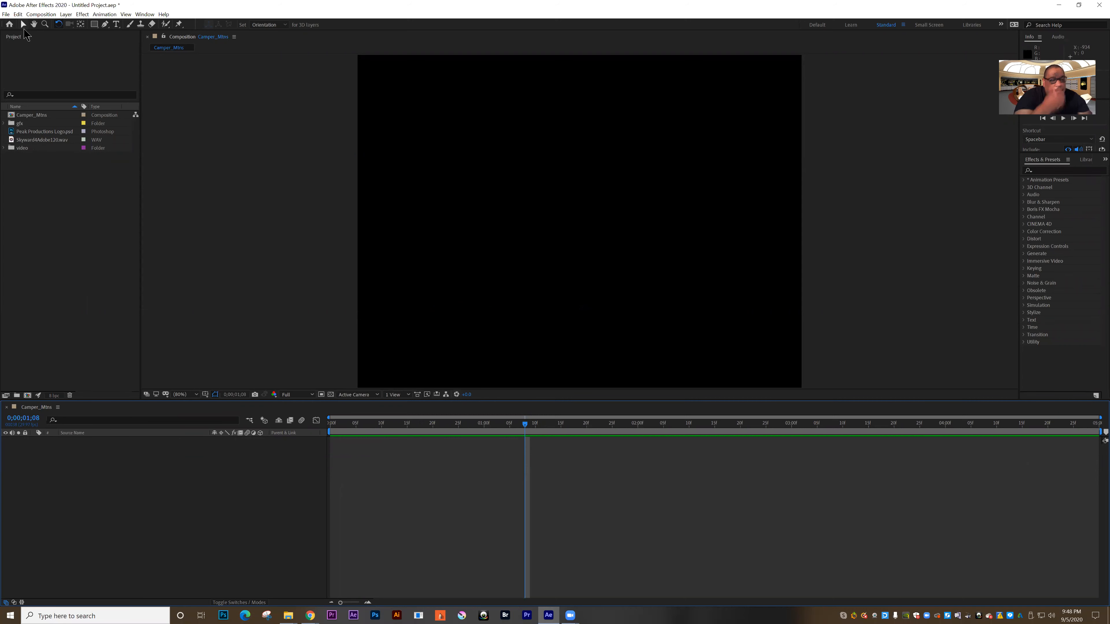
Add BlueMtns.jpg from the gfx folder as a layer in the Camper_Mtns timeline.
{"action": "left_click", "coordinate": [4, 124]}
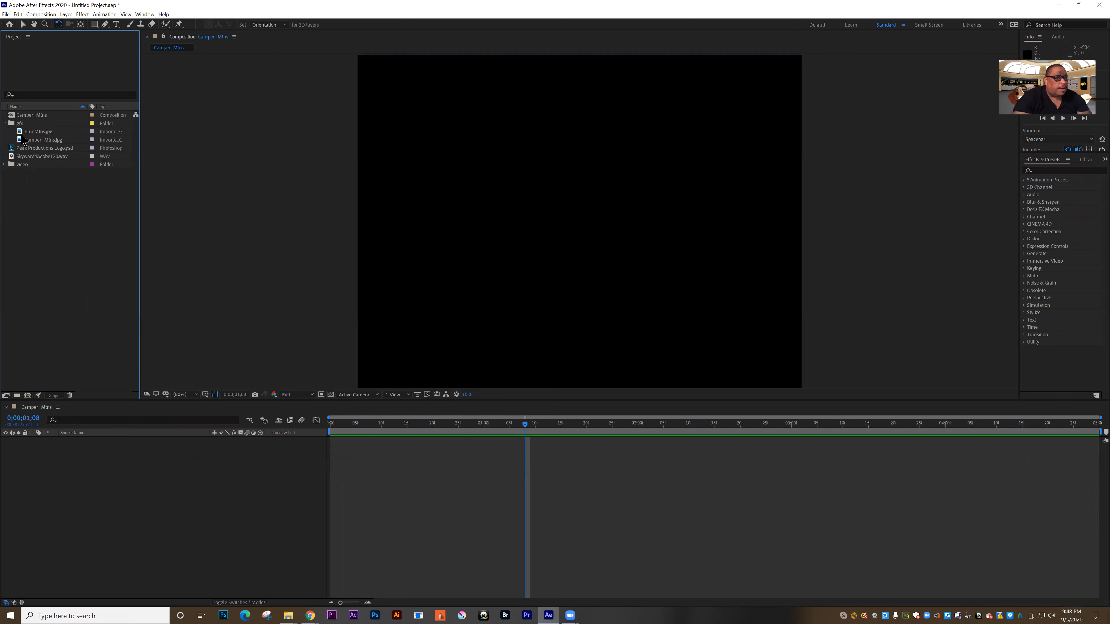
{"action": "left_click", "coordinate": [40, 131]}
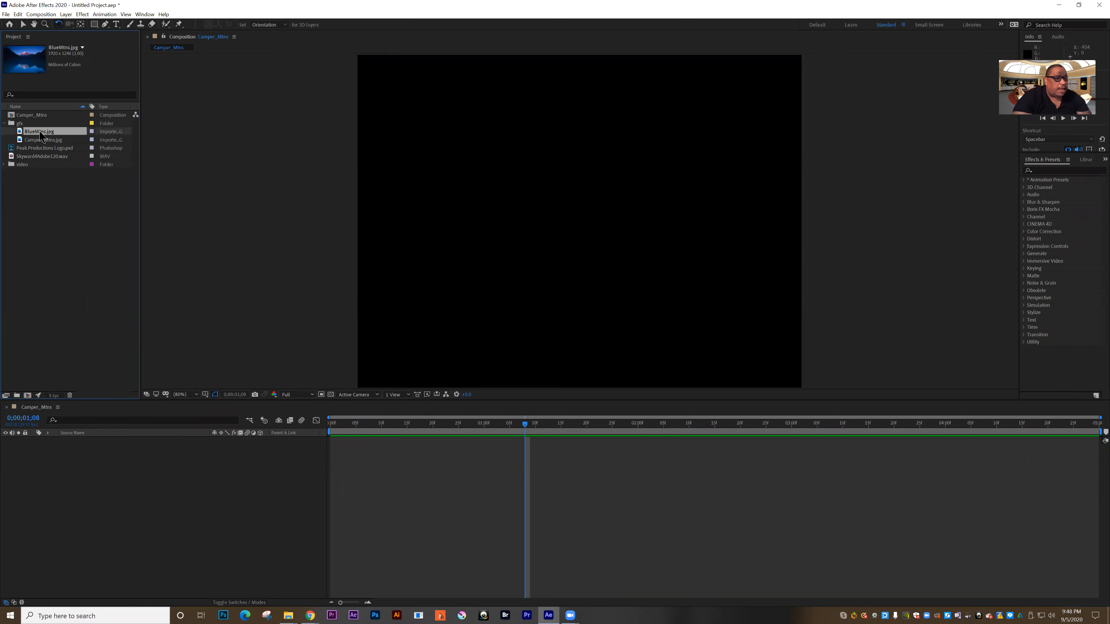
{"action": "left_click_drag", "start_coordinate": [40, 133], "coordinate": [99, 446]}
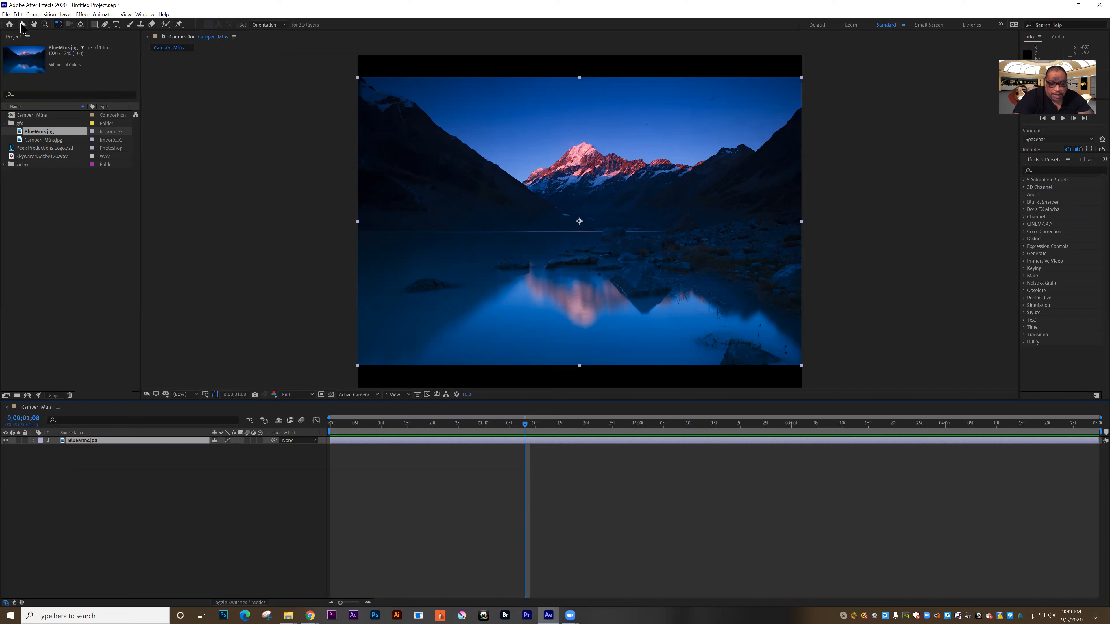
Reposition the BlueMtns.jpg image in the composition with the Selection tool, leaving it slightly up and left of center.
{"action": "left_click", "coordinate": [23, 24]}
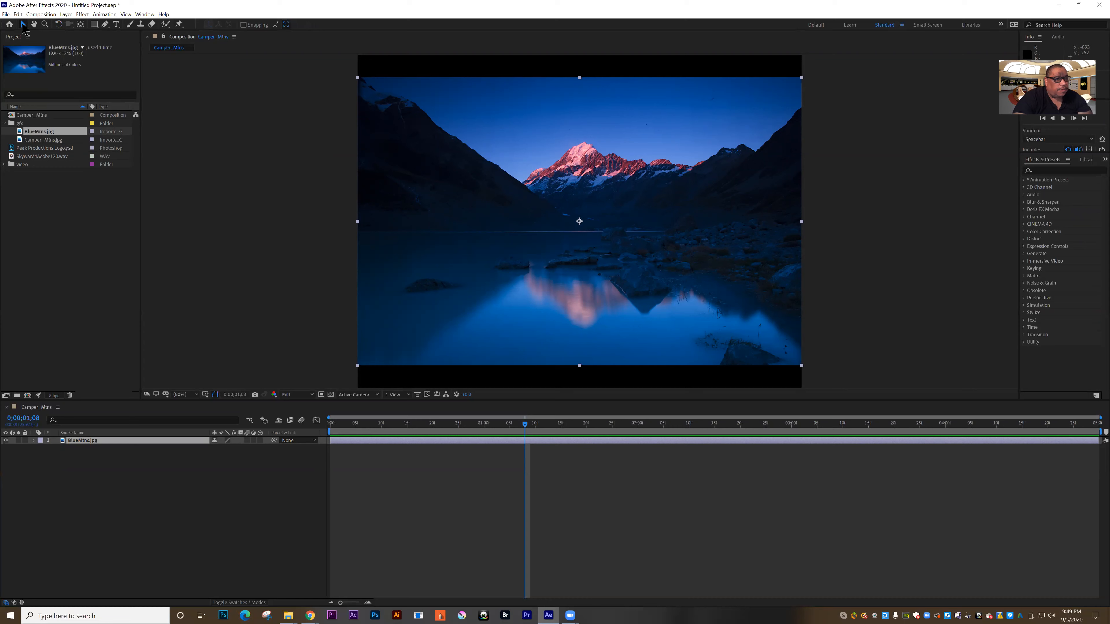
{"action": "left_click_drag", "start_coordinate": [445, 252], "coordinate": [399, 216]}
{"action": "left_click_drag", "start_coordinate": [445, 291], "coordinate": [478, 283]}
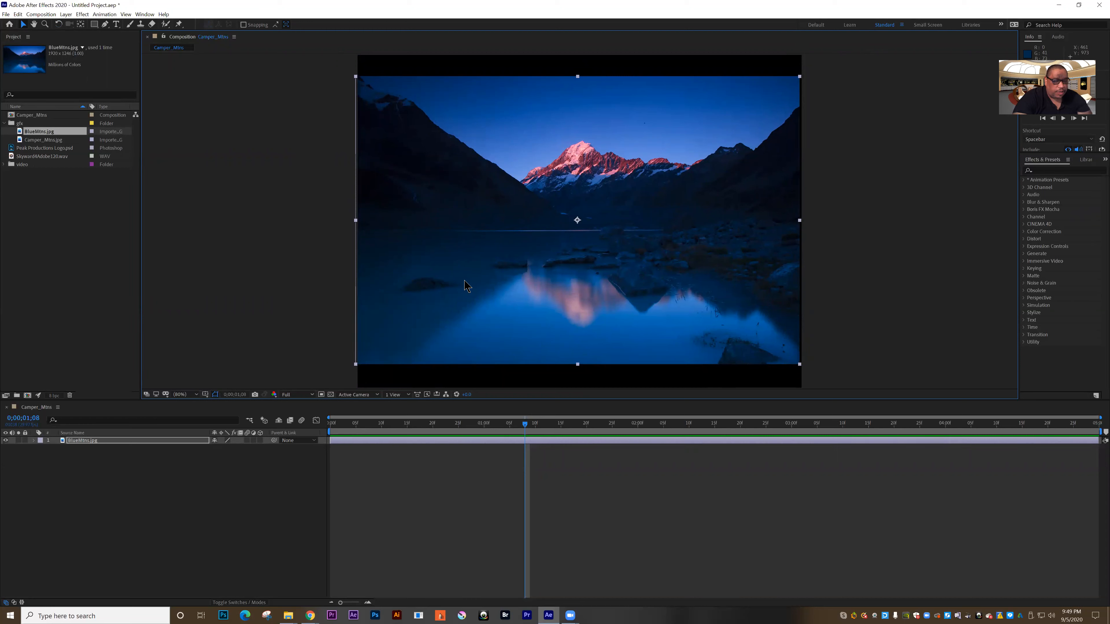
Examine the mountain image up close at 400% and as a whole at 50% with the Hand and Zoom tools.
{"action": "left_click", "coordinate": [34, 25]}
{"action": "left_click_drag", "start_coordinate": [405, 349], "coordinate": [364, 248]}
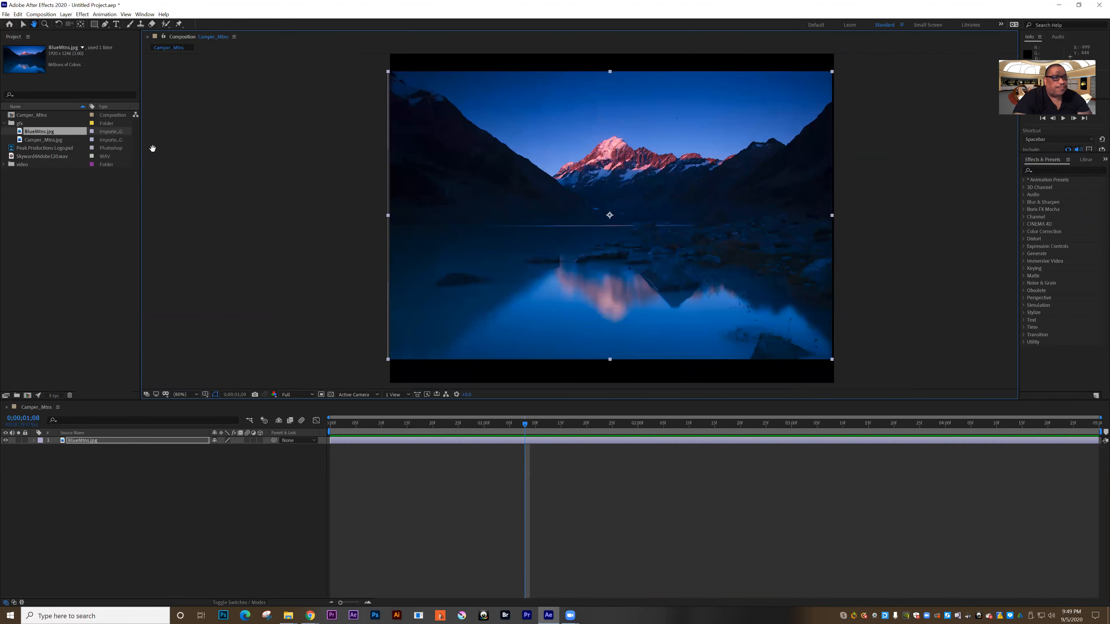
{"action": "left_click", "coordinate": [45, 25]}
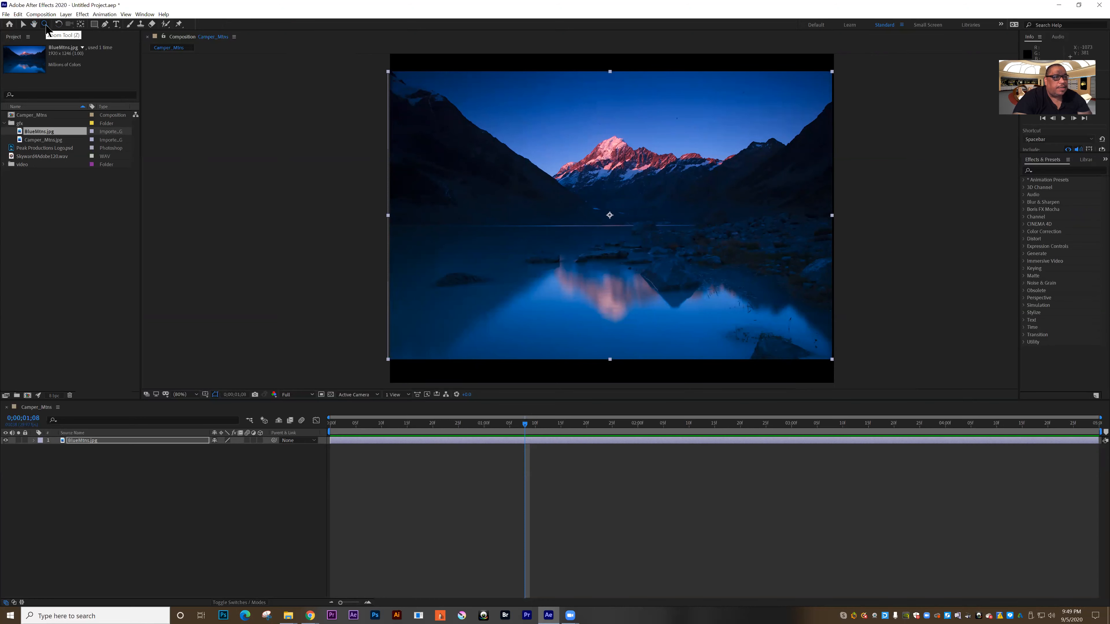
{"action": "left_click", "coordinate": [514, 209]}
{"action": "left_click", "coordinate": [525, 214]}
{"action": "left_click", "coordinate": [553, 221]}
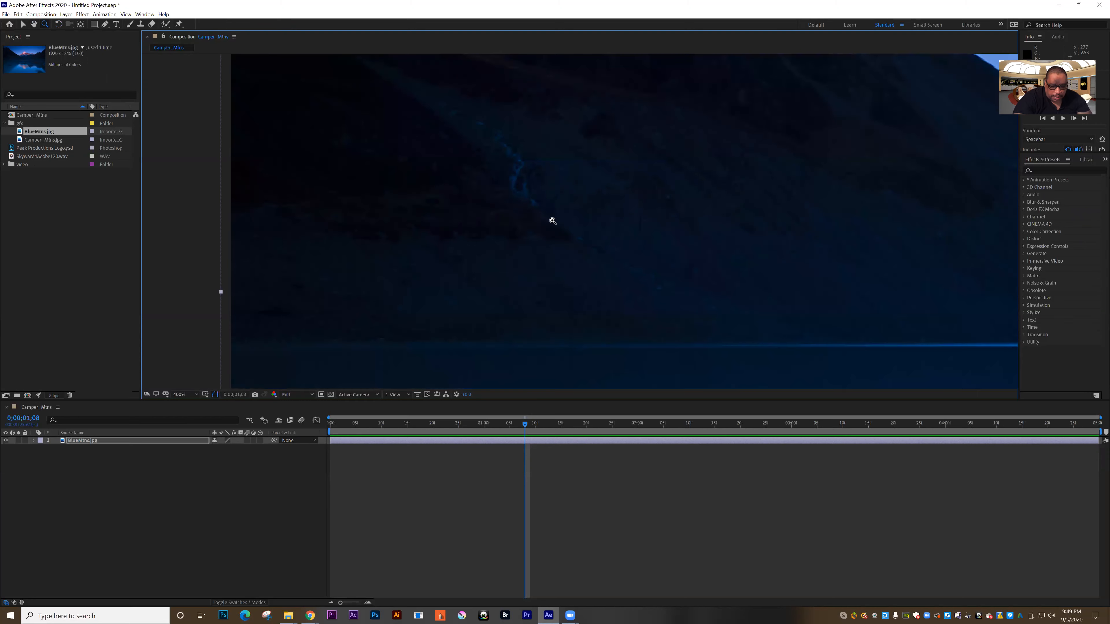
{"action": "left_click", "coordinate": [553, 220], "text": "alt"}
{"action": "left_click", "coordinate": [553, 221], "text": "alt"}
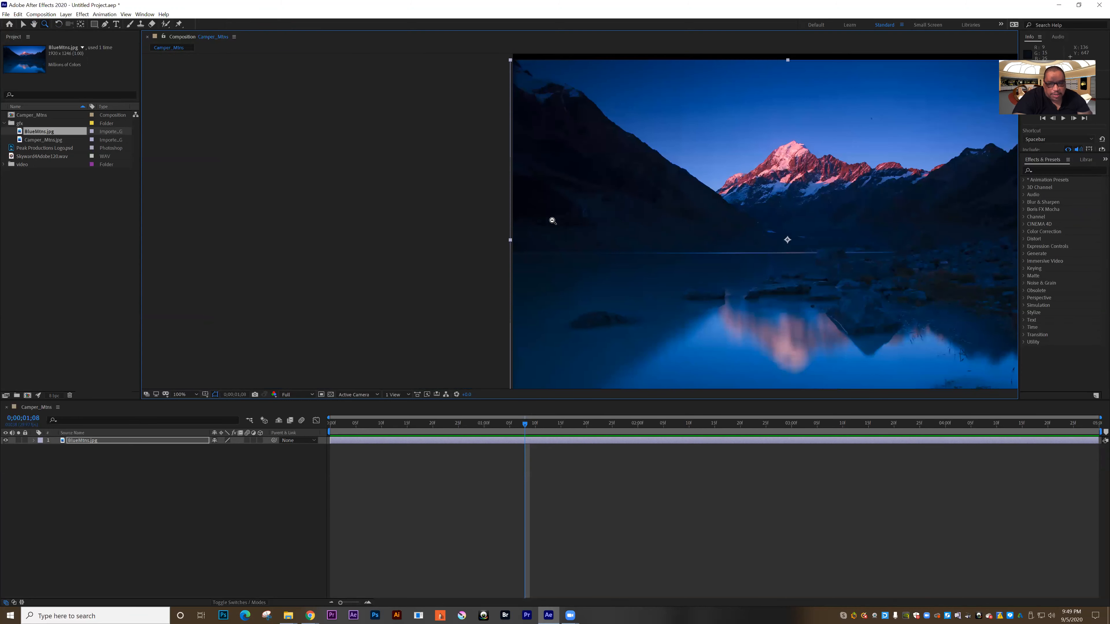
{"action": "left_click", "coordinate": [551, 221], "text": "alt"}
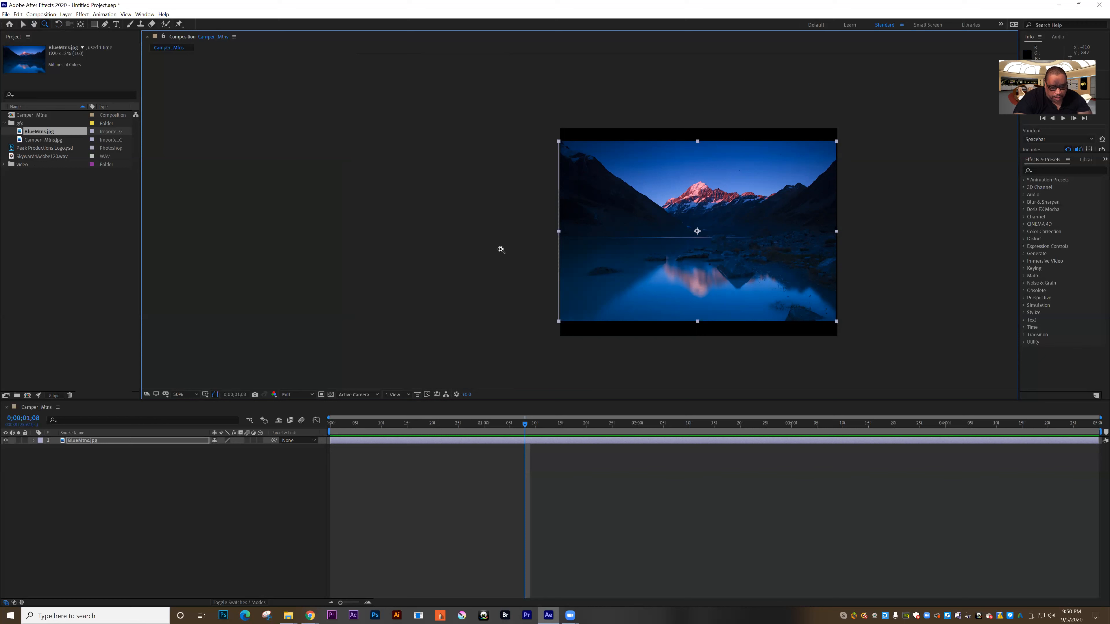
{"action": "key", "text": "h"}
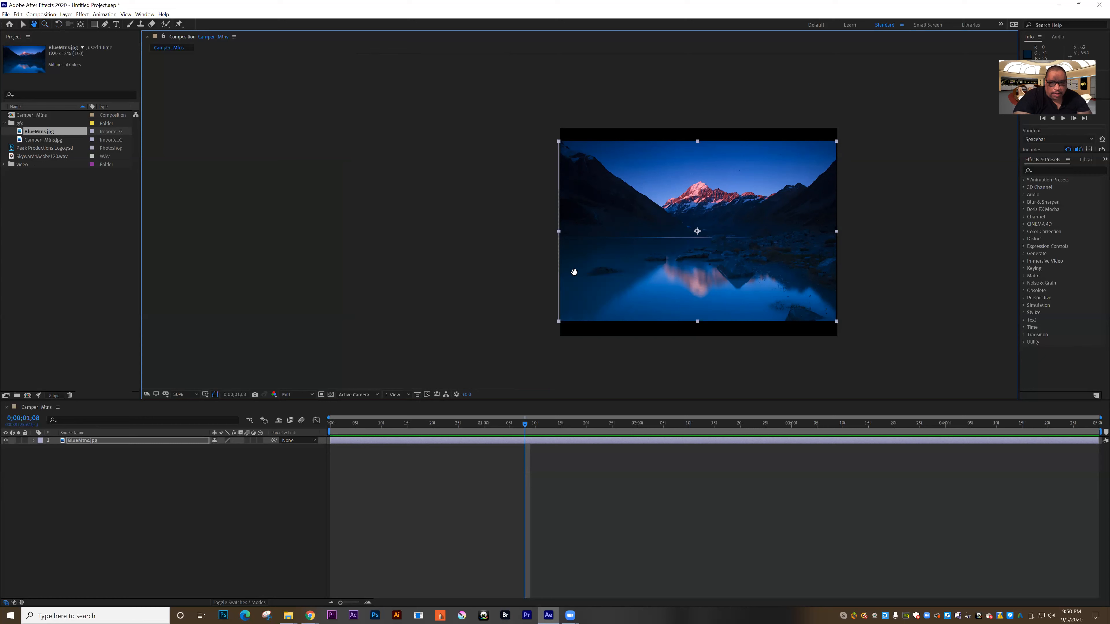
{"action": "left_click_drag", "start_coordinate": [693, 268], "coordinate": [565, 260]}
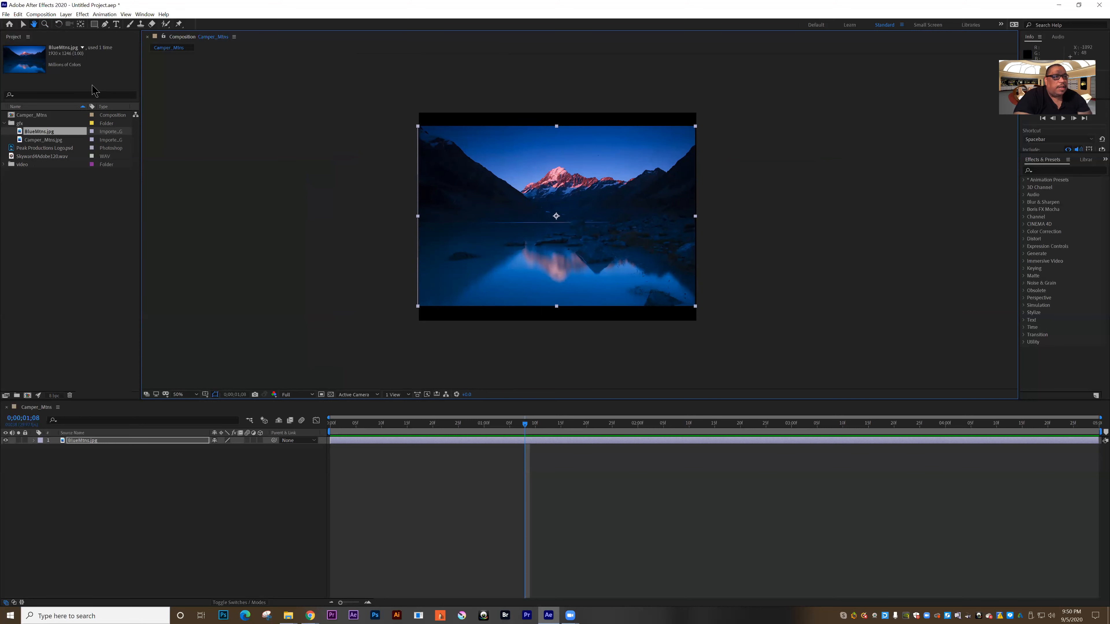
Try rotating the BlueMtns.jpg layer freehand with the Rotation tool, and undo the rotation.
{"action": "left_click", "coordinate": [59, 25]}
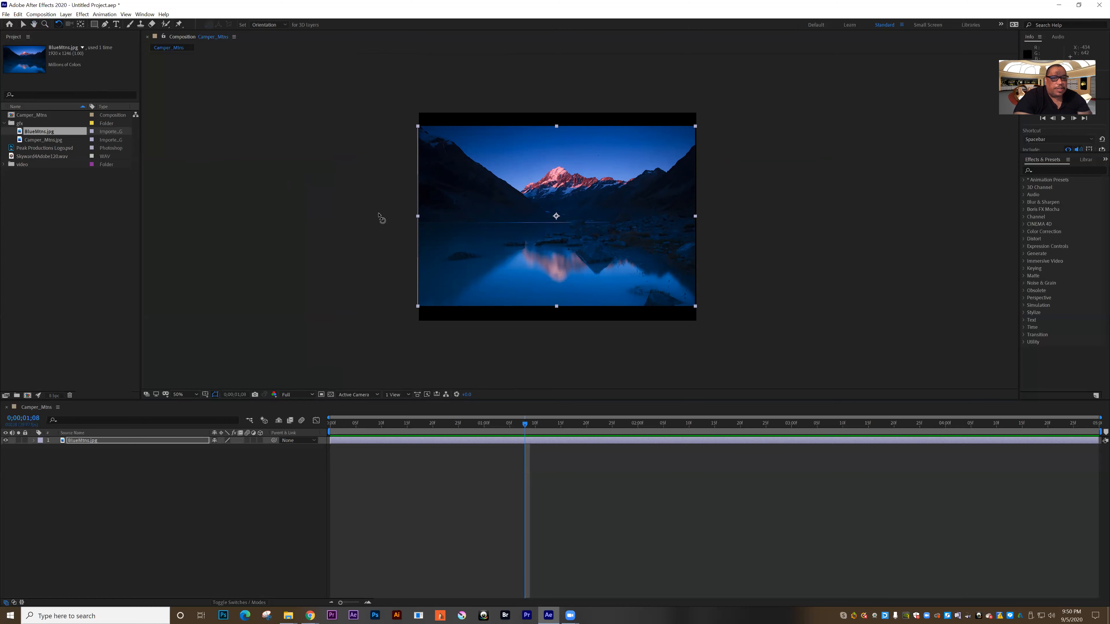
{"action": "left_click_drag", "start_coordinate": [453, 240], "coordinate": [462, 224]}
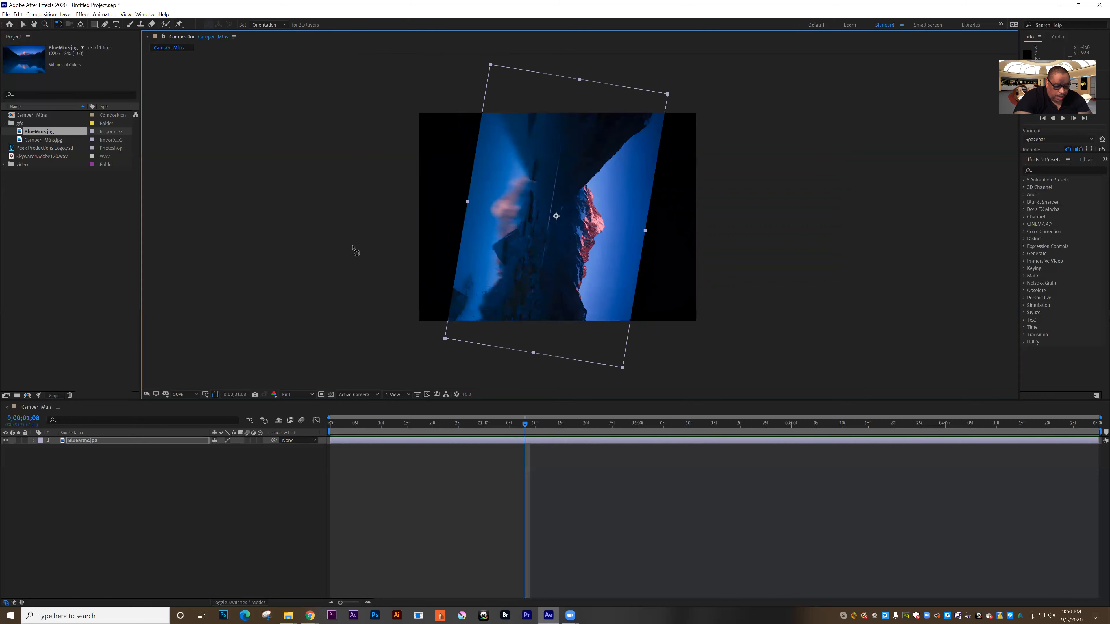
{"action": "key", "text": "ctrl+z"}
{"action": "key", "text": "ctrl+z"}
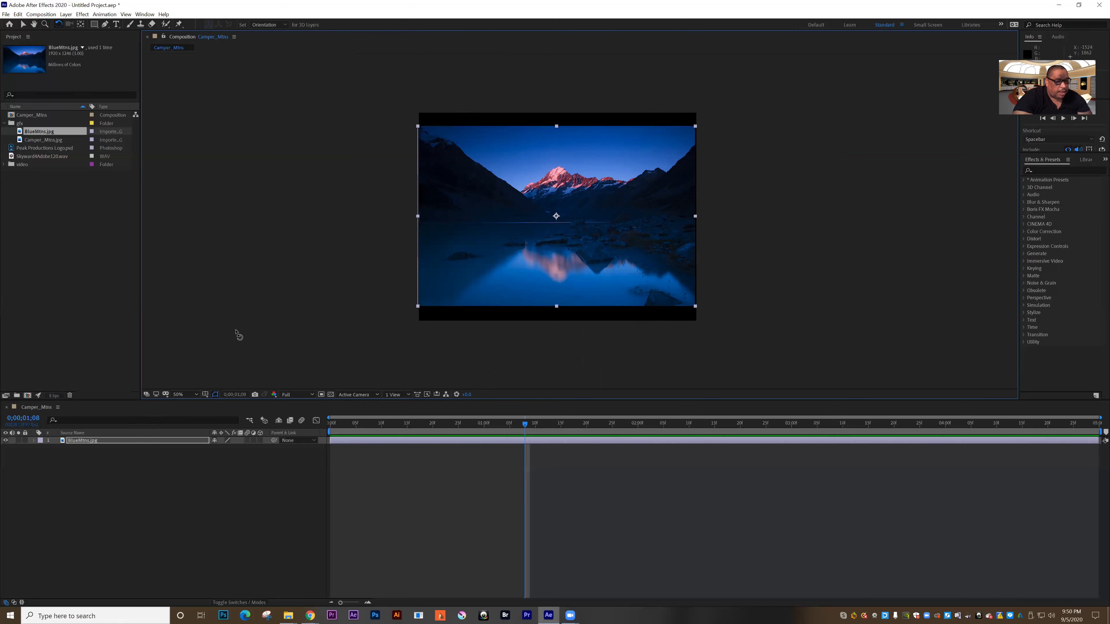
Reveal the BlueMtns.jpg layer's transform properties, and try a counterclockwise rotation through its Rotation value before undoing it.
{"action": "left_click", "coordinate": [33, 440]}
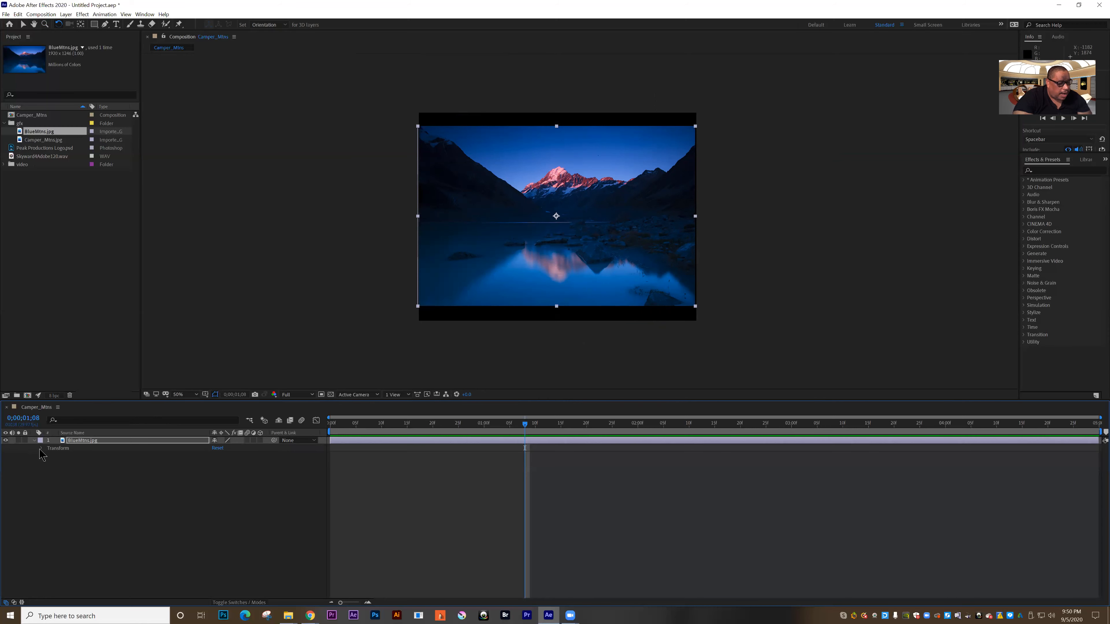
{"action": "left_click", "coordinate": [42, 448]}
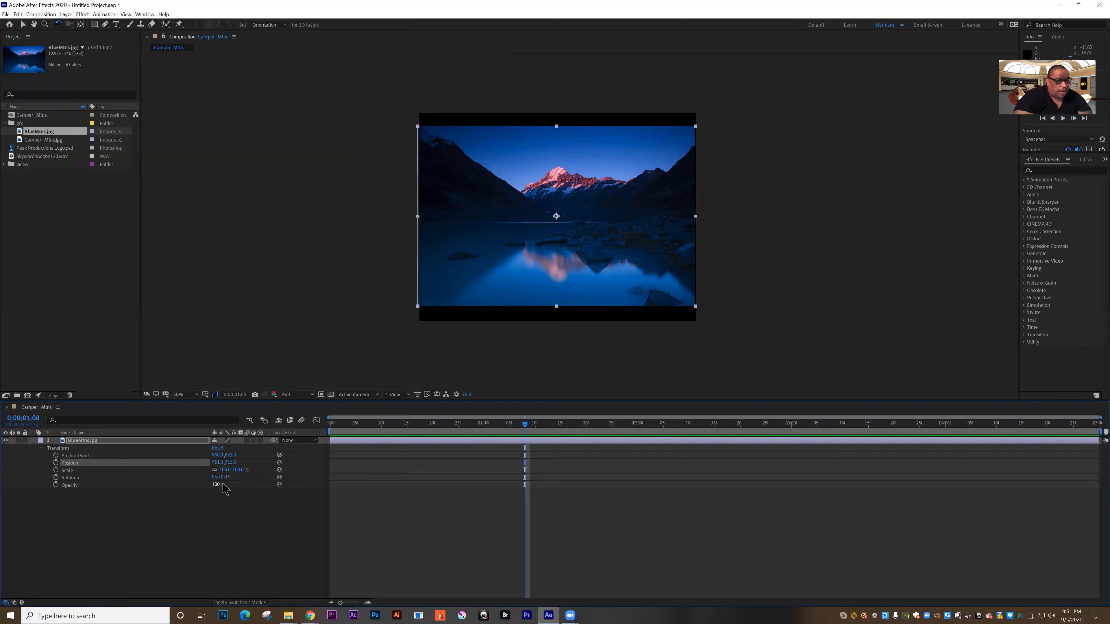
{"action": "mouse_move", "coordinate": [220, 479]}
{"action": "left_mouse_down"}
{"action": "mouse_move", "coordinate": [233, 477]}
{"action": "mouse_move", "coordinate": [213, 480]}
{"action": "left_mouse_up"}
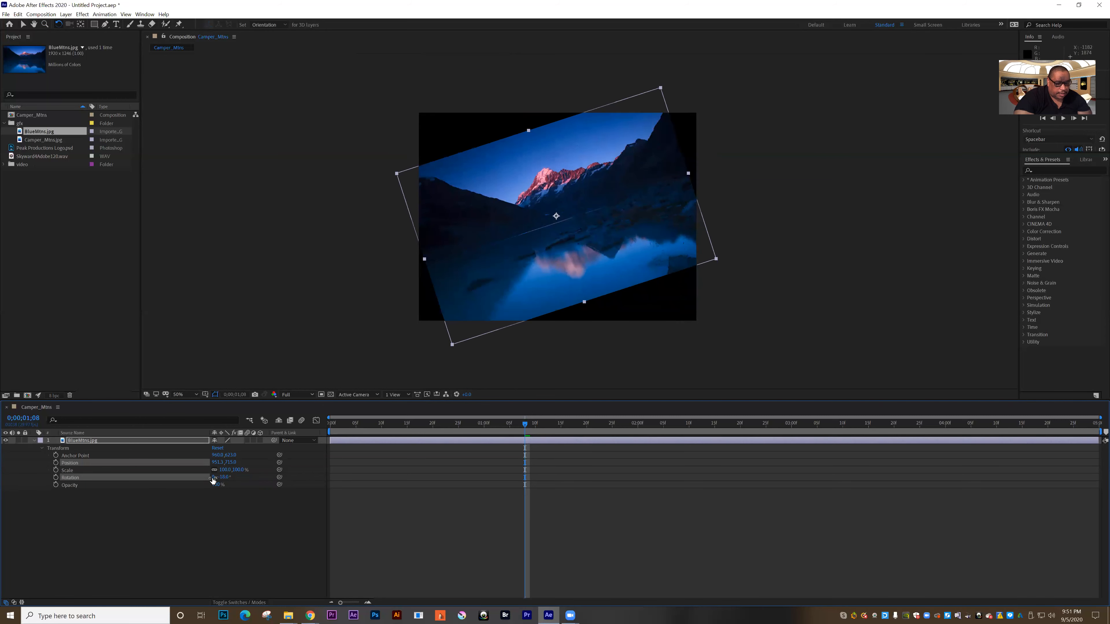
{"action": "key", "text": "ctrl+z"}
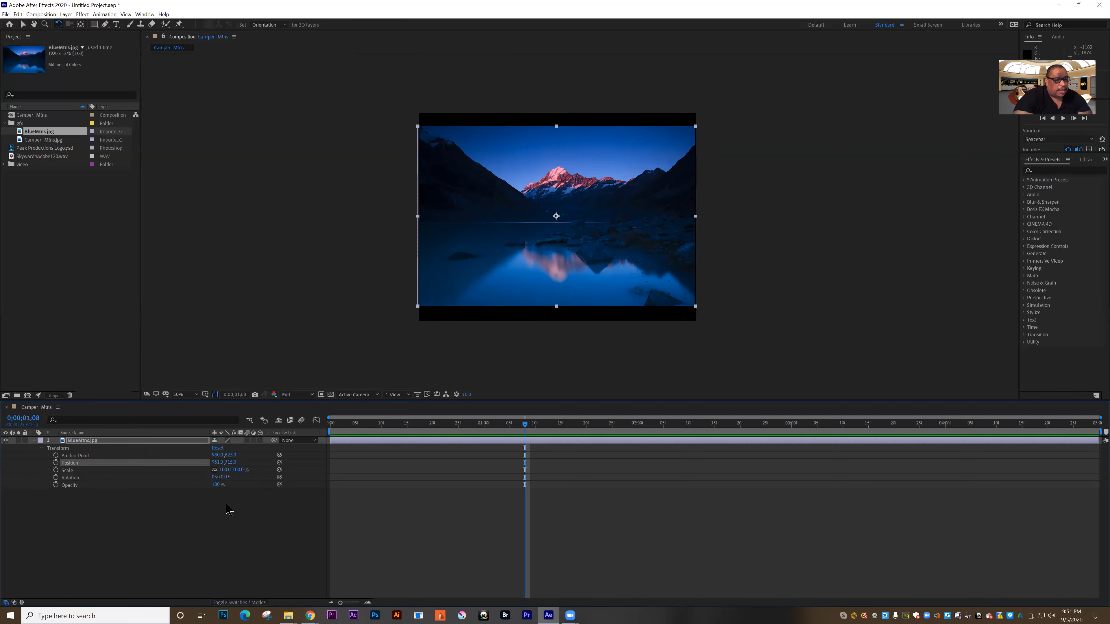
Set the BlueMtns.jpg layer's scale to 106% and leave its opacity at 100%.
{"action": "mouse_move", "coordinate": [234, 470]}
{"action": "left_mouse_down"}
{"action": "mouse_move", "coordinate": [190, 470]}
{"action": "mouse_move", "coordinate": [228, 470]}
{"action": "left_mouse_up"}
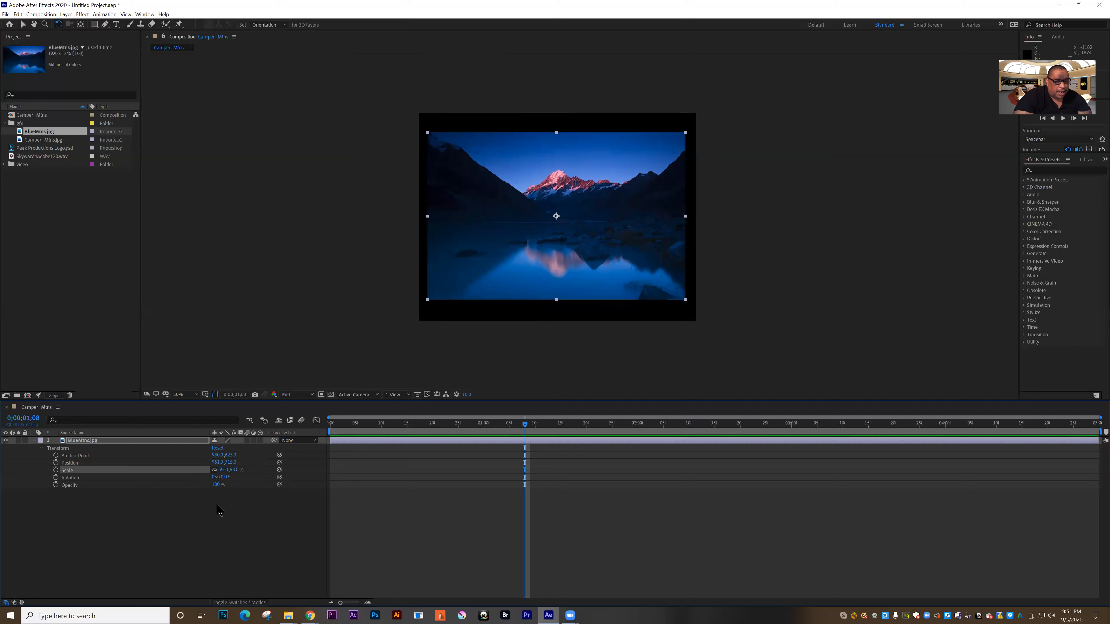
{"action": "key", "text": "F2"}
{"action": "left_click_drag", "start_coordinate": [239, 470], "coordinate": [240, 470]}
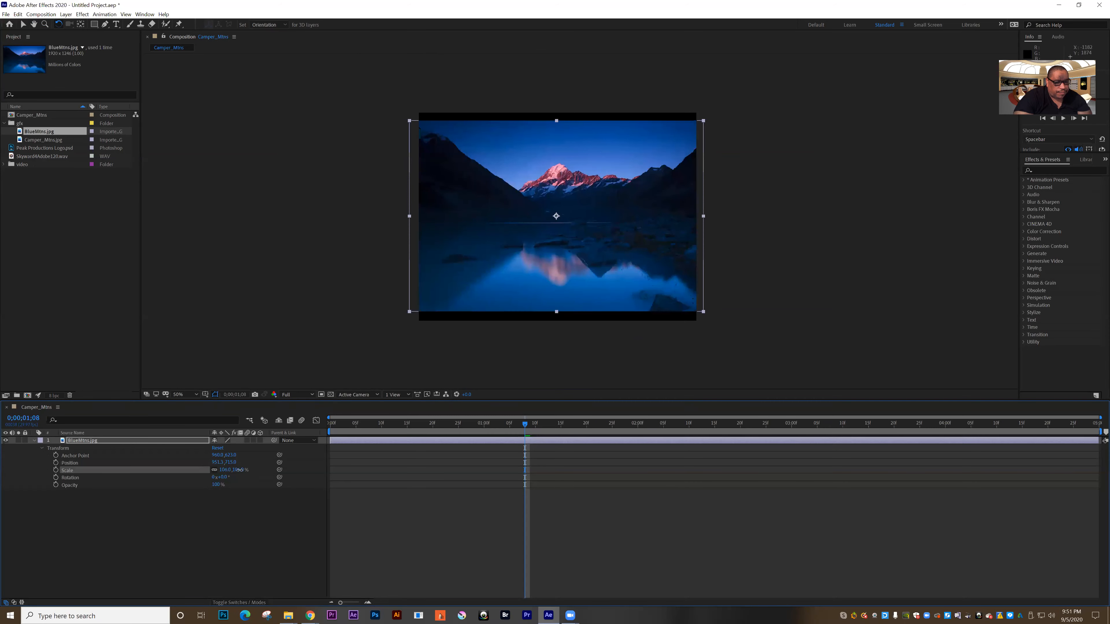
{"action": "mouse_move", "coordinate": [217, 484]}
{"action": "left_mouse_down"}
{"action": "mouse_move", "coordinate": [198, 485]}
{"action": "mouse_move", "coordinate": [231, 485]}
{"action": "left_mouse_up"}
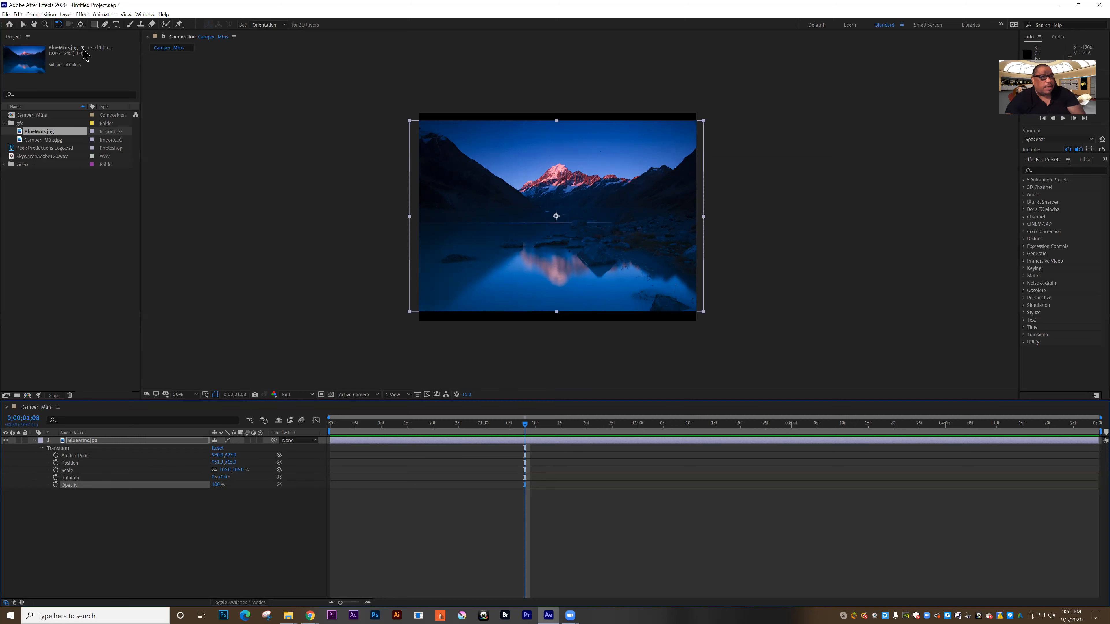
Scale the BlueMtns.jpg layer to 115% about an anchor point moved to the image's lower left, and return the anchor point near the center.
{"action": "left_click", "coordinate": [81, 25]}
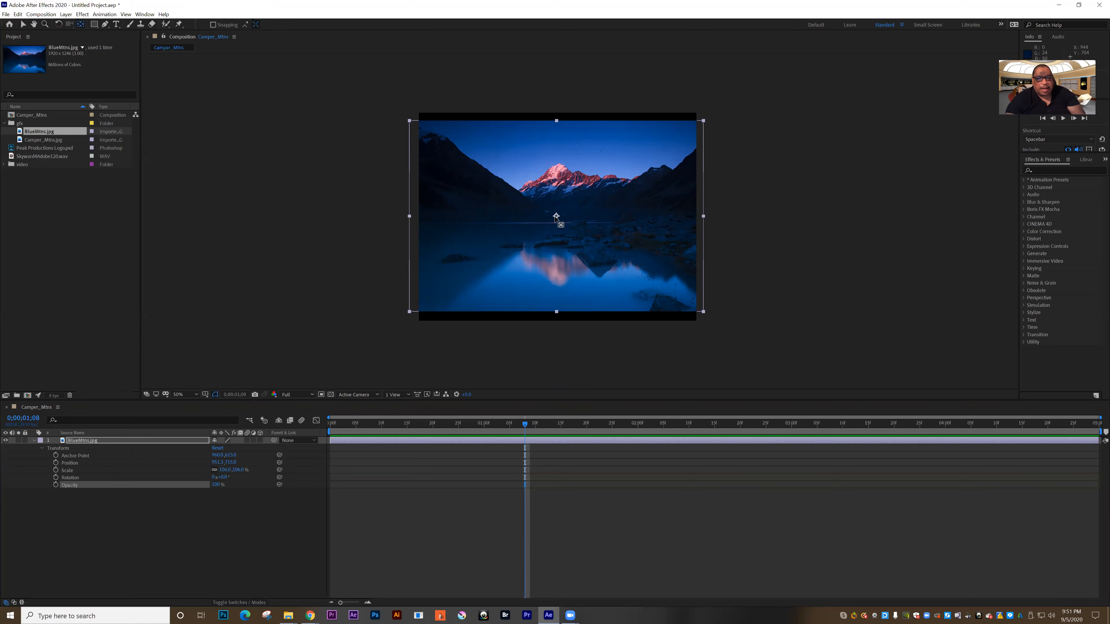
{"action": "left_click_drag", "start_coordinate": [531, 225], "coordinate": [441, 292]}
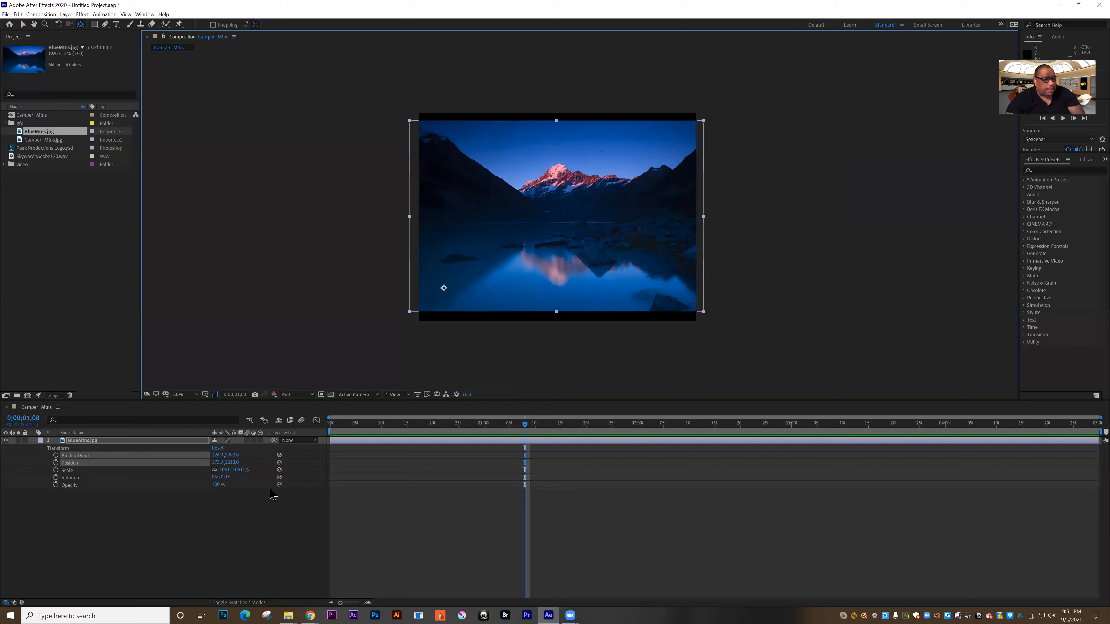
{"action": "mouse_move", "coordinate": [238, 470]}
{"action": "left_mouse_down"}
{"action": "mouse_move", "coordinate": [198, 473]}
{"action": "mouse_move", "coordinate": [249, 482]}
{"action": "mouse_move", "coordinate": [231, 481]}
{"action": "left_mouse_up"}
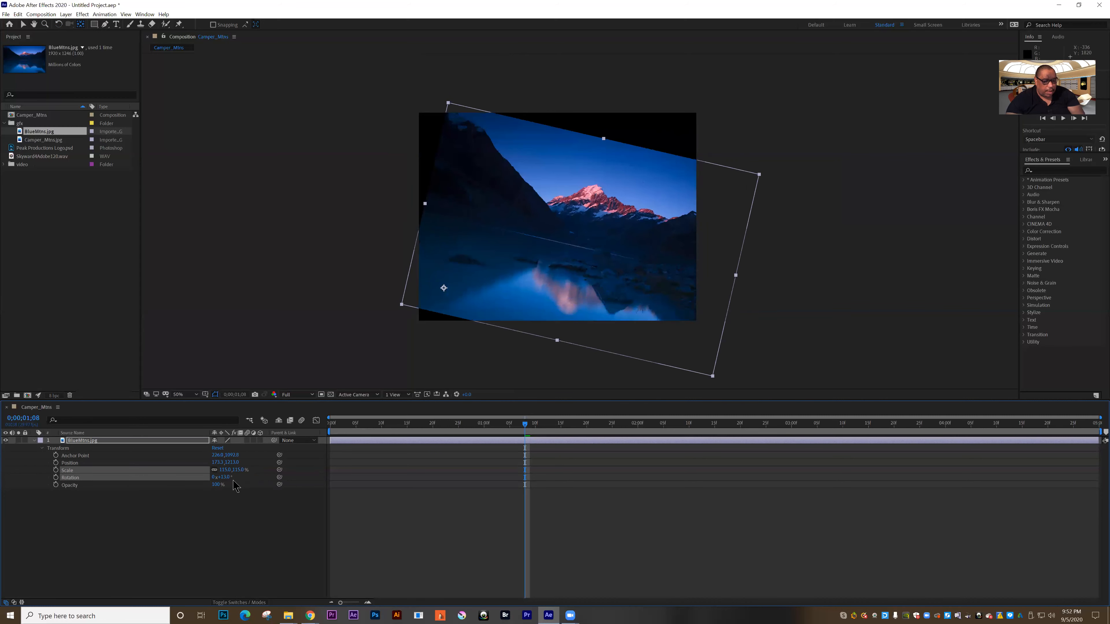
{"action": "key", "text": "ctrl+z"}
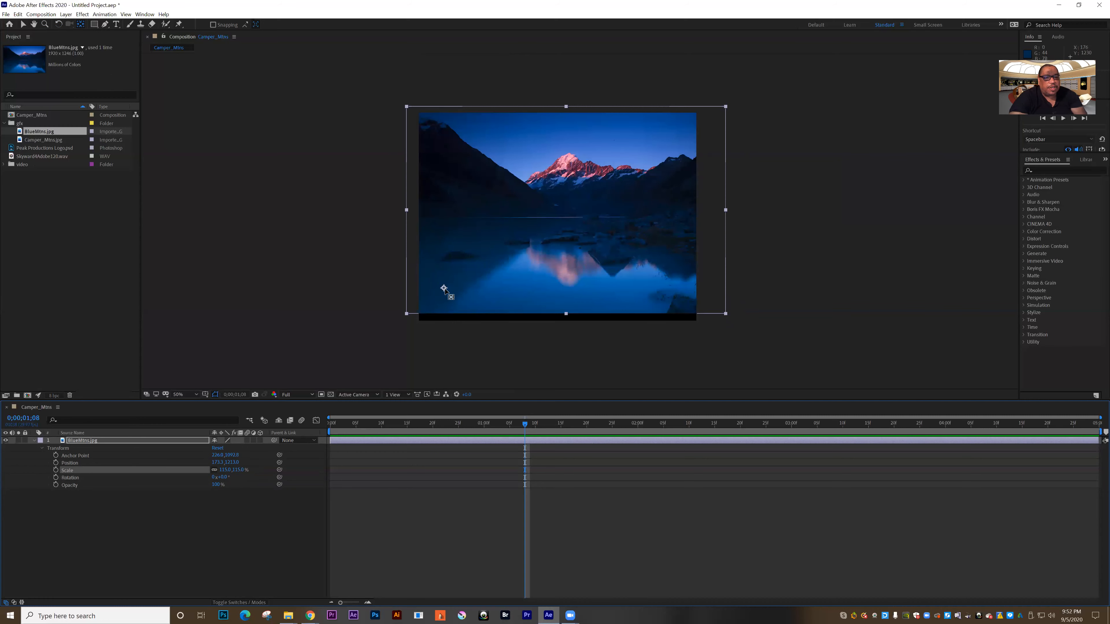
{"action": "left_click_drag", "start_coordinate": [462, 280], "coordinate": [557, 218]}
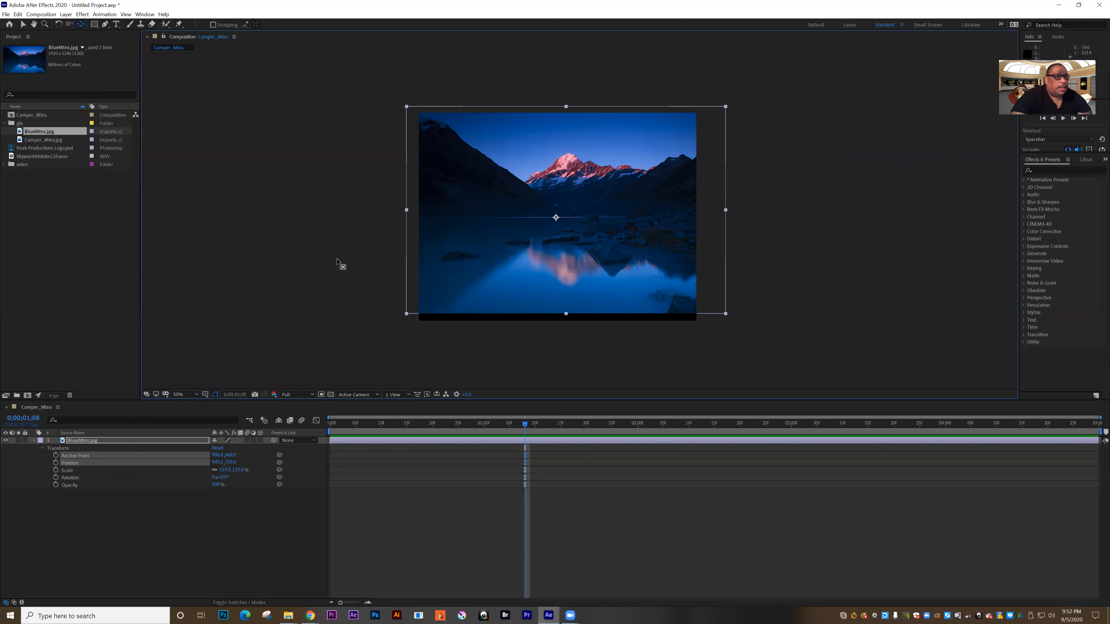
Draw a rectangular mask around the central part of the BlueMtns.jpg layer with the Rectangle tool.
{"action": "left_click", "coordinate": [93, 24]}
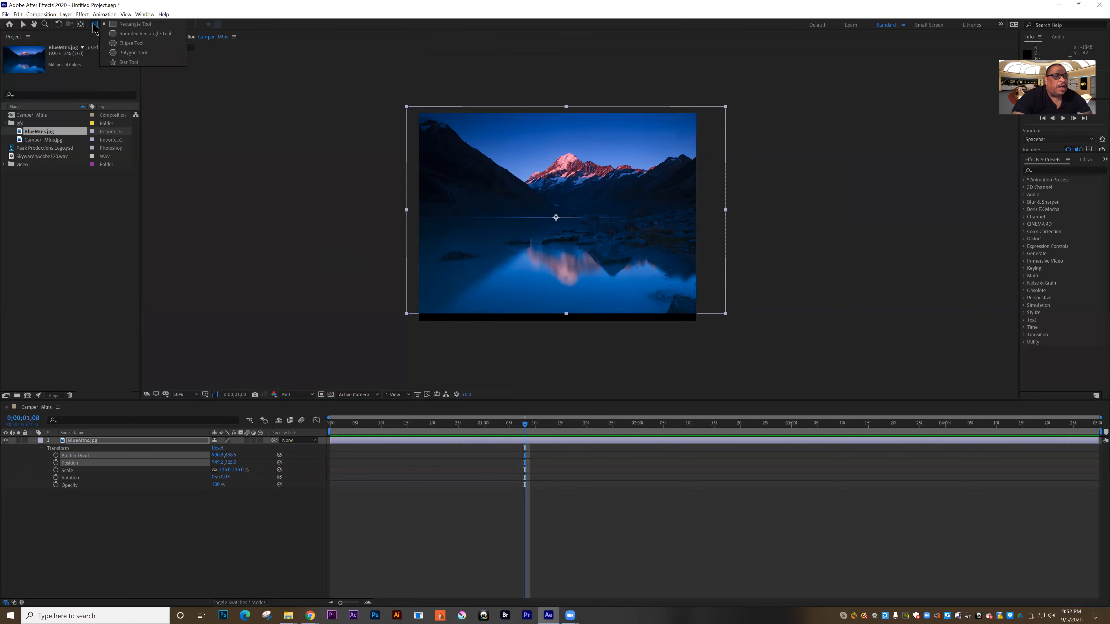
{"action": "left_click", "coordinate": [207, 177]}
{"action": "left_click", "coordinate": [95, 25]}
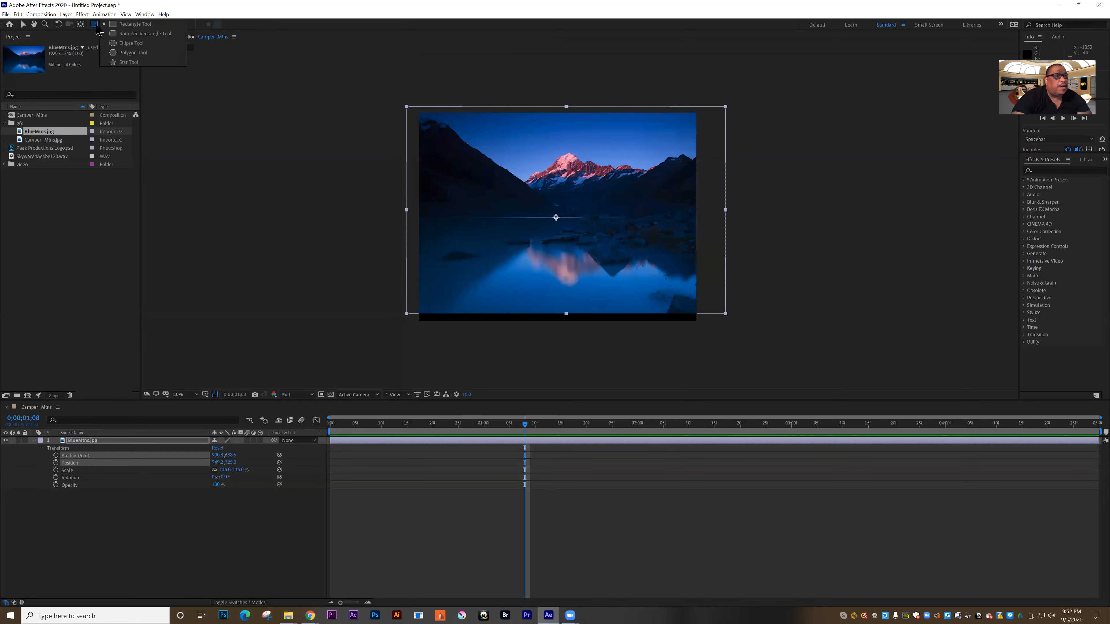
{"action": "left_click", "coordinate": [145, 27]}
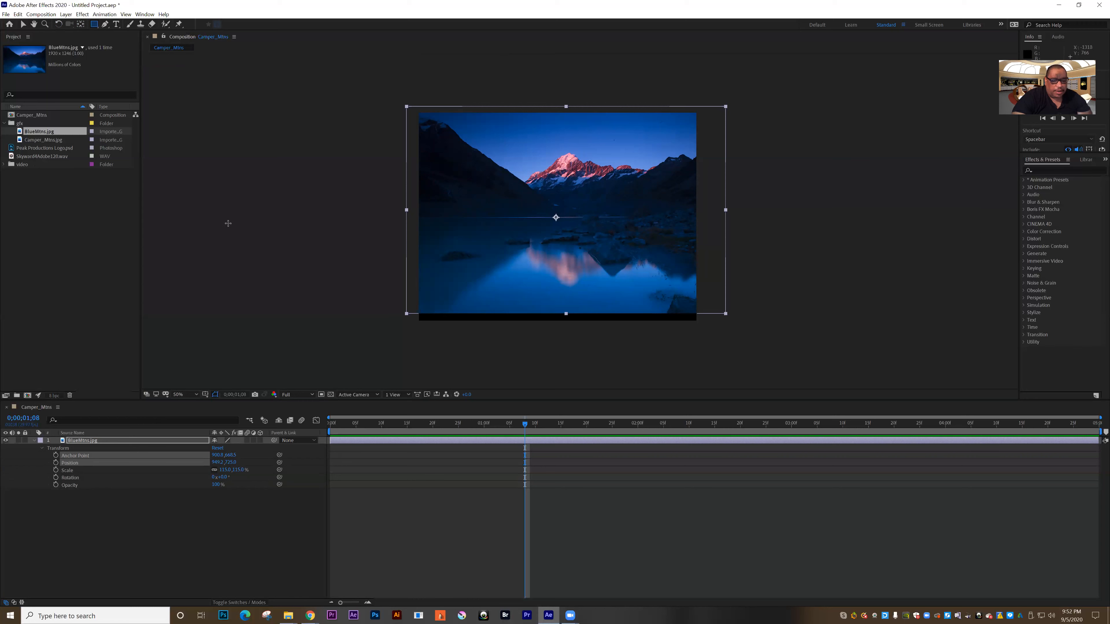
{"action": "left_click", "coordinate": [33, 441]}
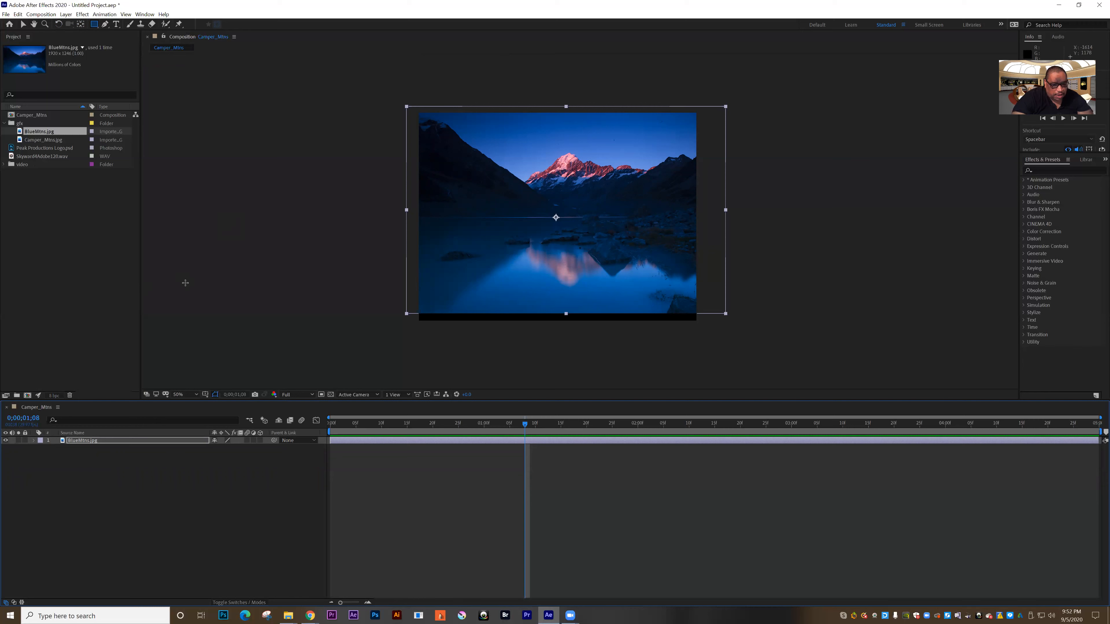
{"action": "left_click", "coordinate": [119, 441]}
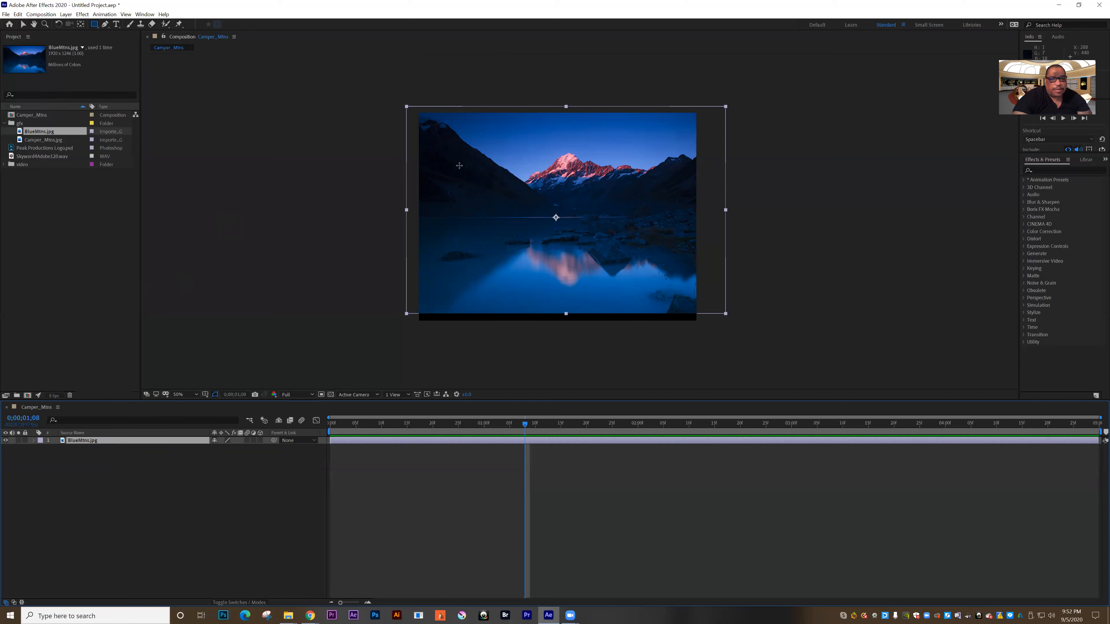
{"action": "left_click_drag", "start_coordinate": [458, 165], "coordinate": [634, 274]}
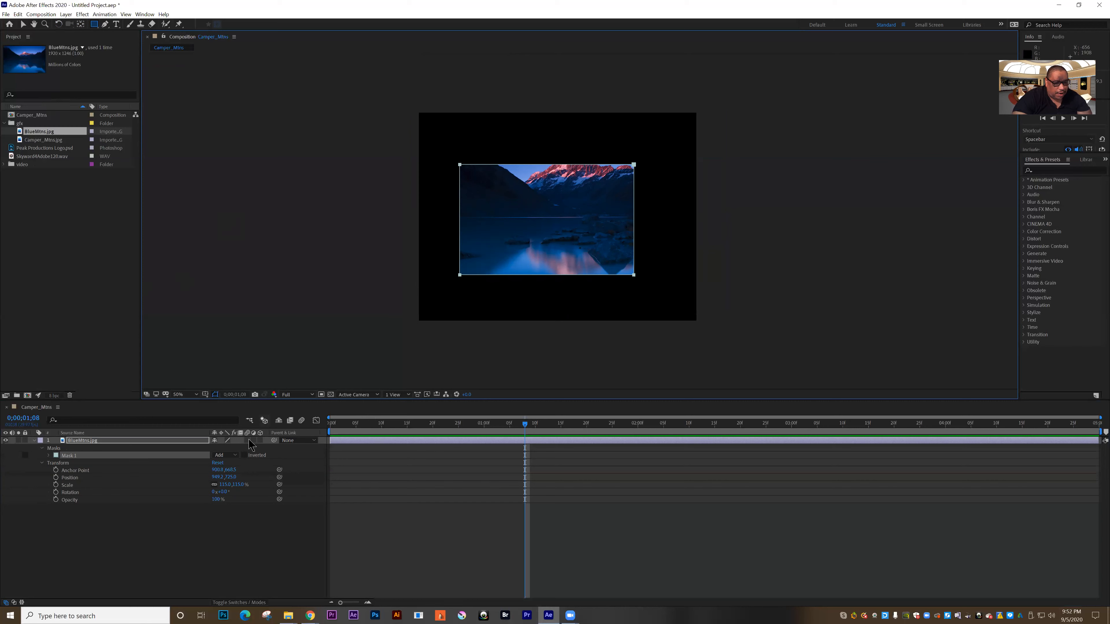
Try the Inverted option on the BlueMtns.jpg layer's rectangular mask, and set it back to non-inverted.
{"action": "left_click", "coordinate": [249, 462]}
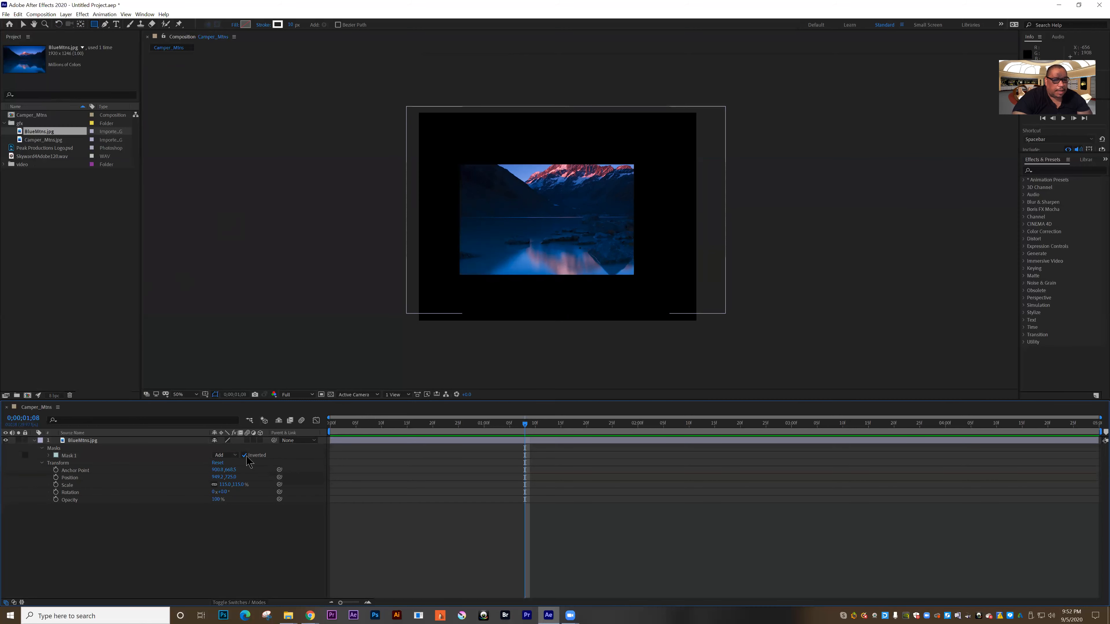
{"action": "left_click", "coordinate": [245, 455]}
{"action": "left_click", "coordinate": [245, 456]}
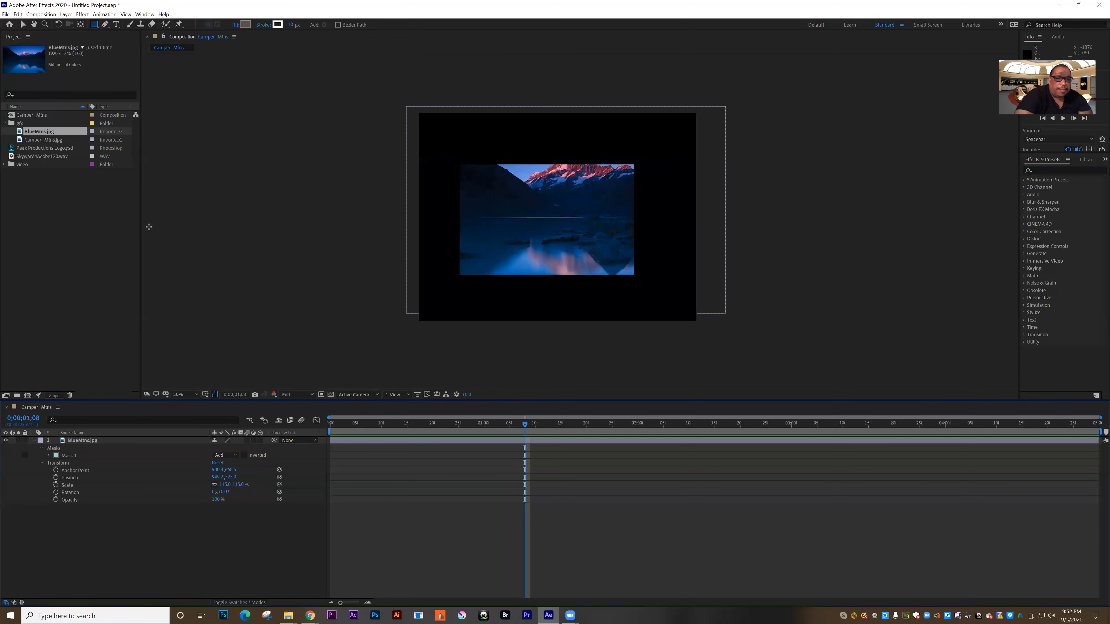
{"action": "key", "text": "ctrl+shift+i"}
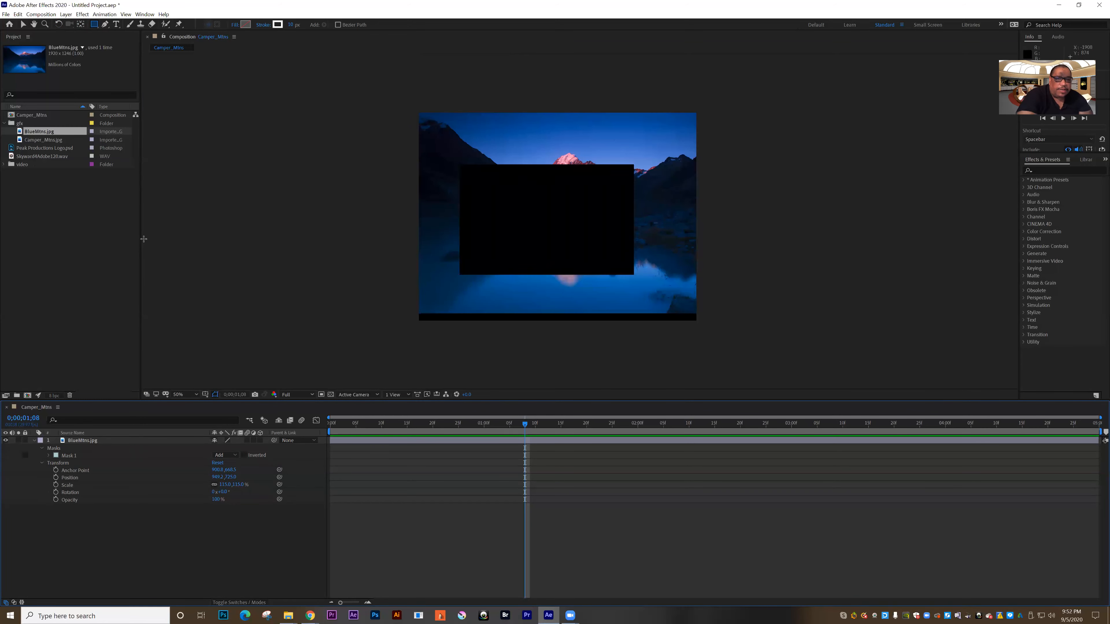
{"action": "key", "text": "ctrl+shift+i"}
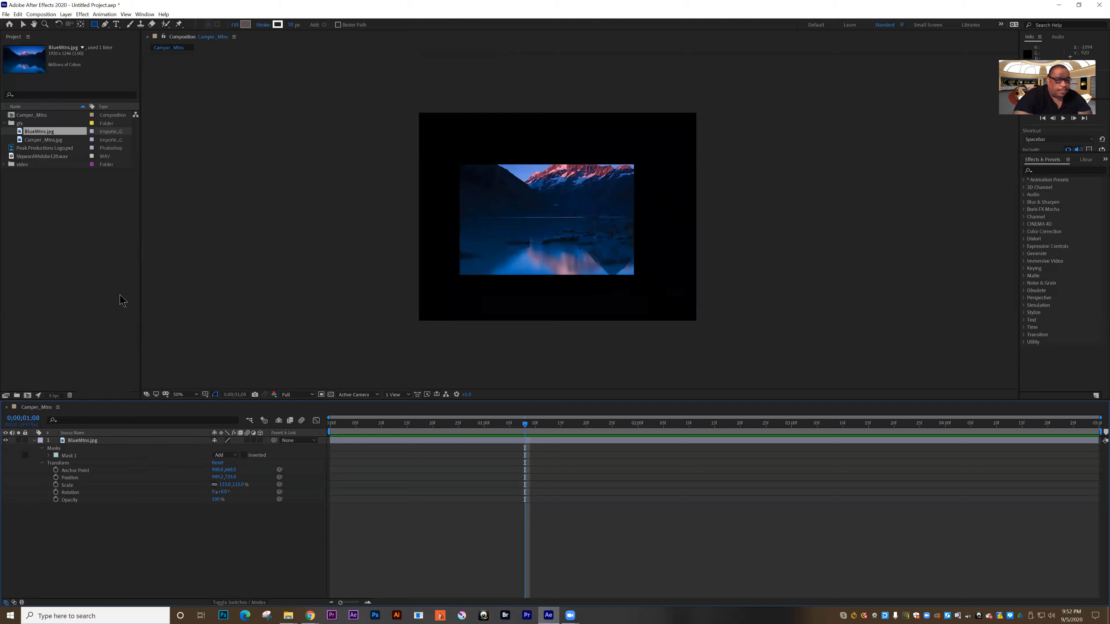
Undo the rectangular mask on the BlueMtns.jpg layer, deselect the layer and collapse its properties.
{"action": "left_click", "coordinate": [18, 14]}
{"action": "left_click", "coordinate": [23, 23]}
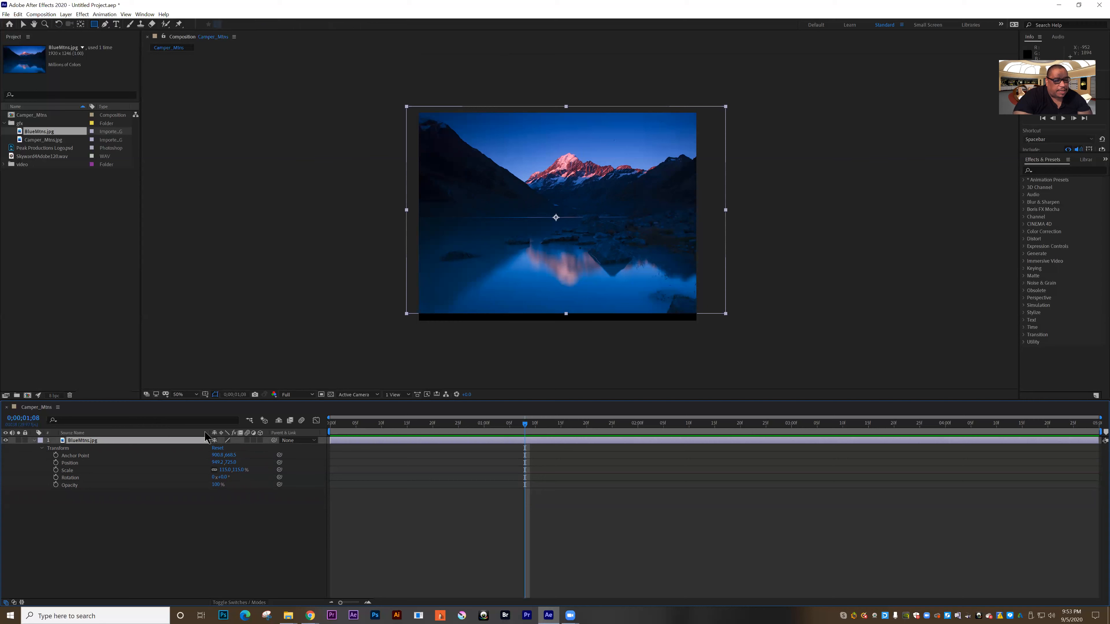
{"action": "left_click", "coordinate": [406, 516]}
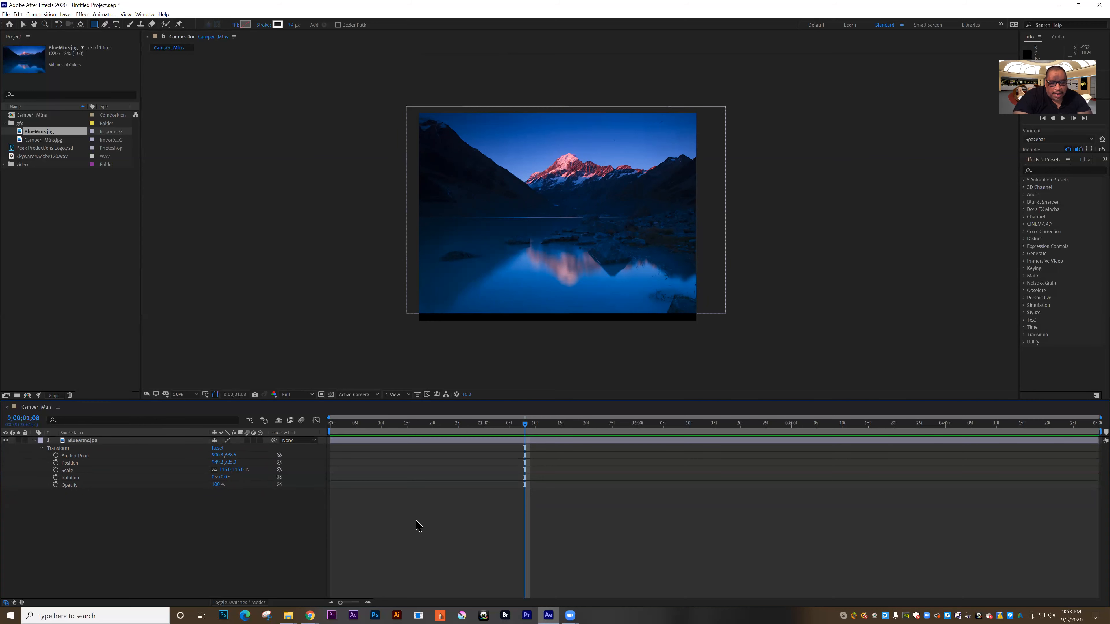
{"action": "left_click", "coordinate": [42, 448]}
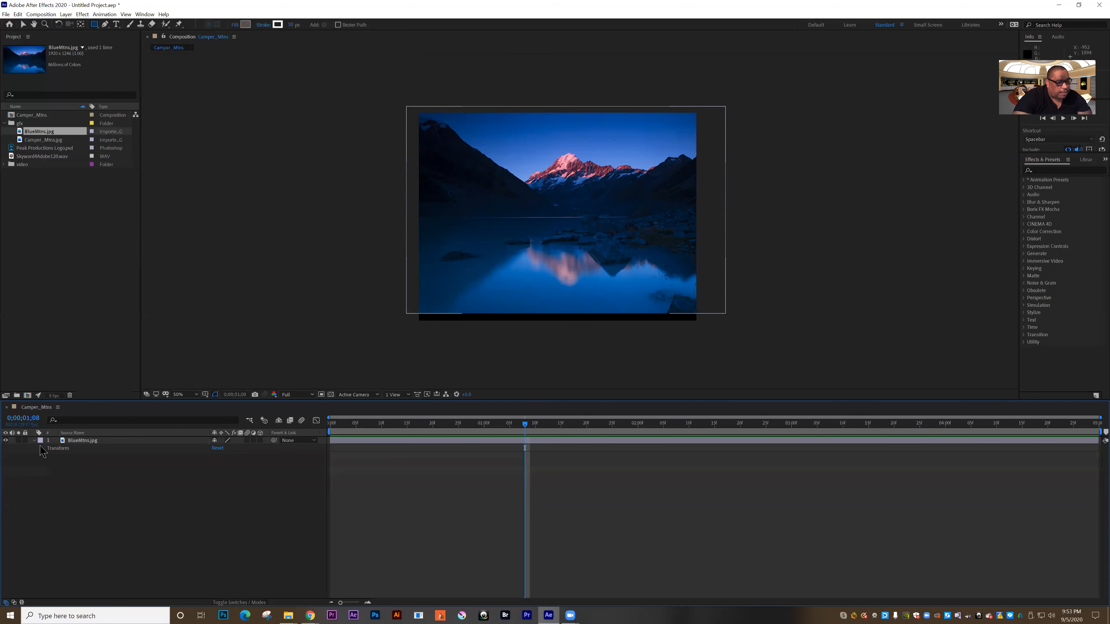
{"action": "left_click", "coordinate": [35, 441]}
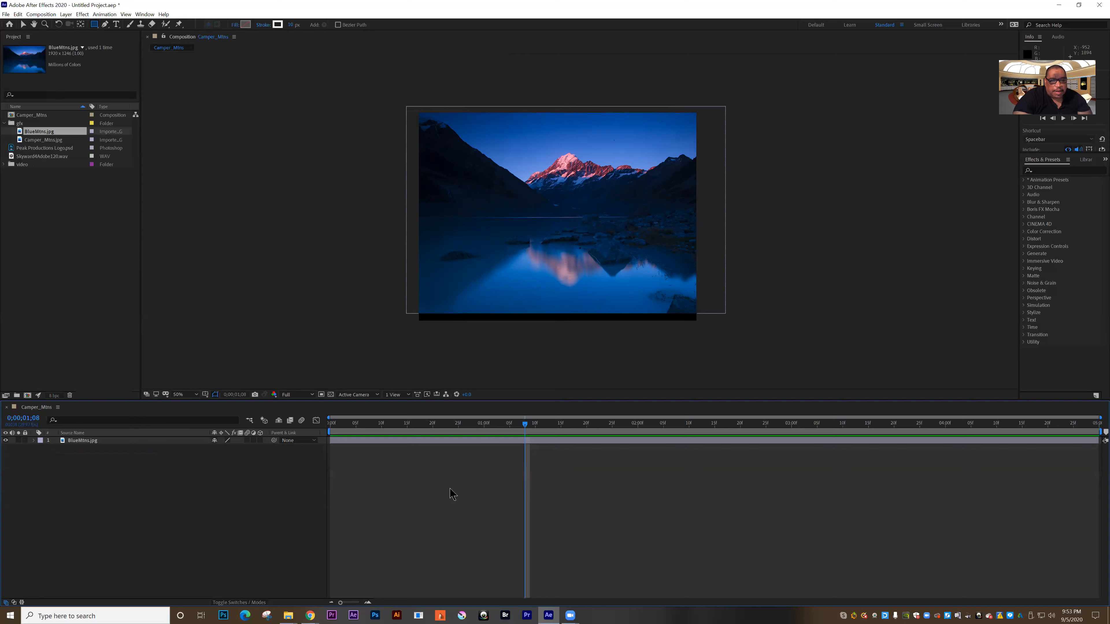
Draw a rectangle on its own shape layer over the middle of the image and give it a near-white fill (FAFAFA).
{"action": "left_click_drag", "start_coordinate": [443, 157], "coordinate": [608, 264]}
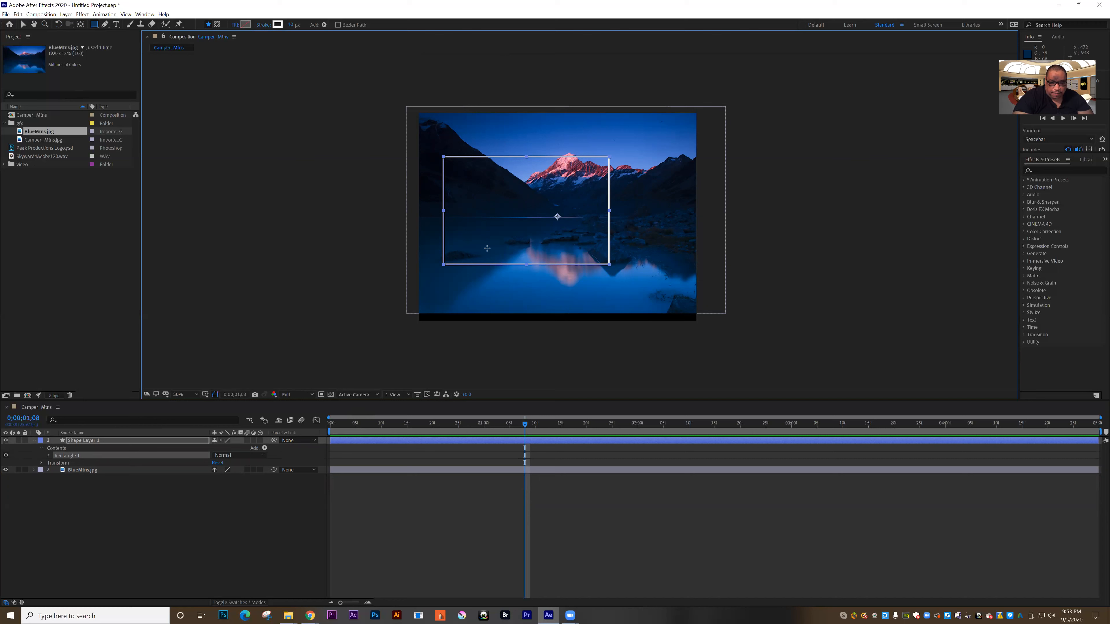
{"action": "left_click", "coordinate": [246, 26]}
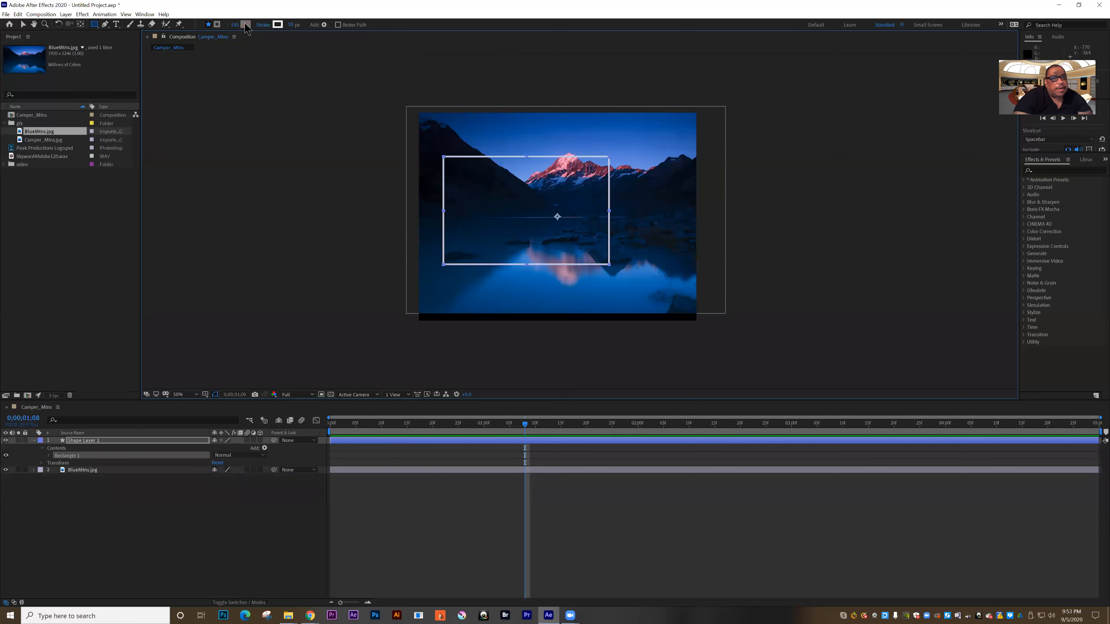
{"action": "left_click", "coordinate": [835, 258]}
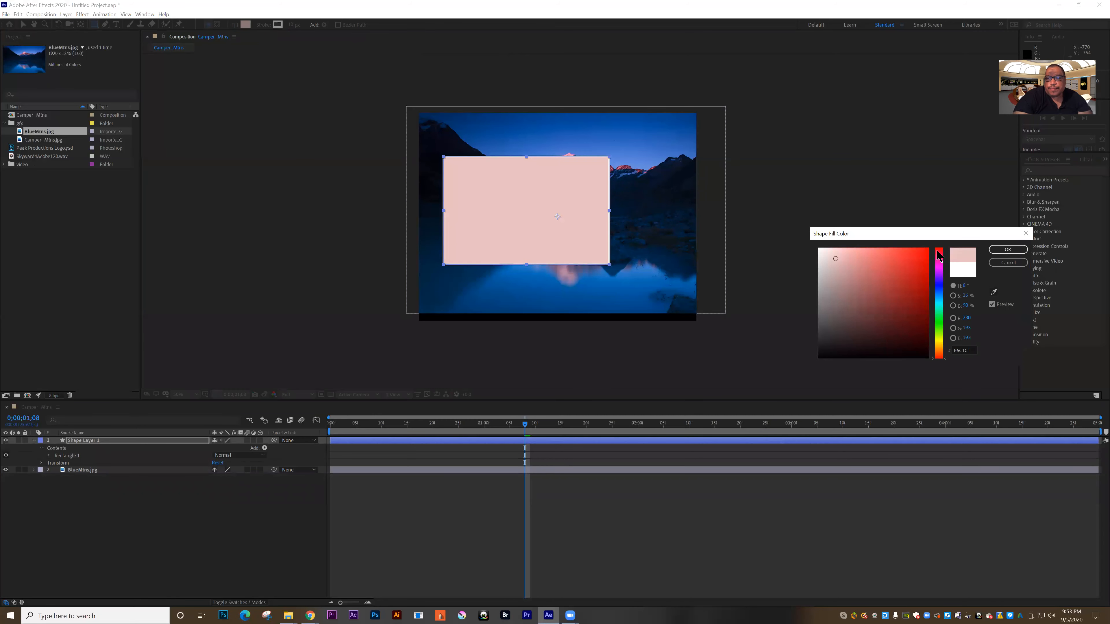
{"action": "left_click", "coordinate": [851, 258]}
{"action": "left_click", "coordinate": [828, 250]}
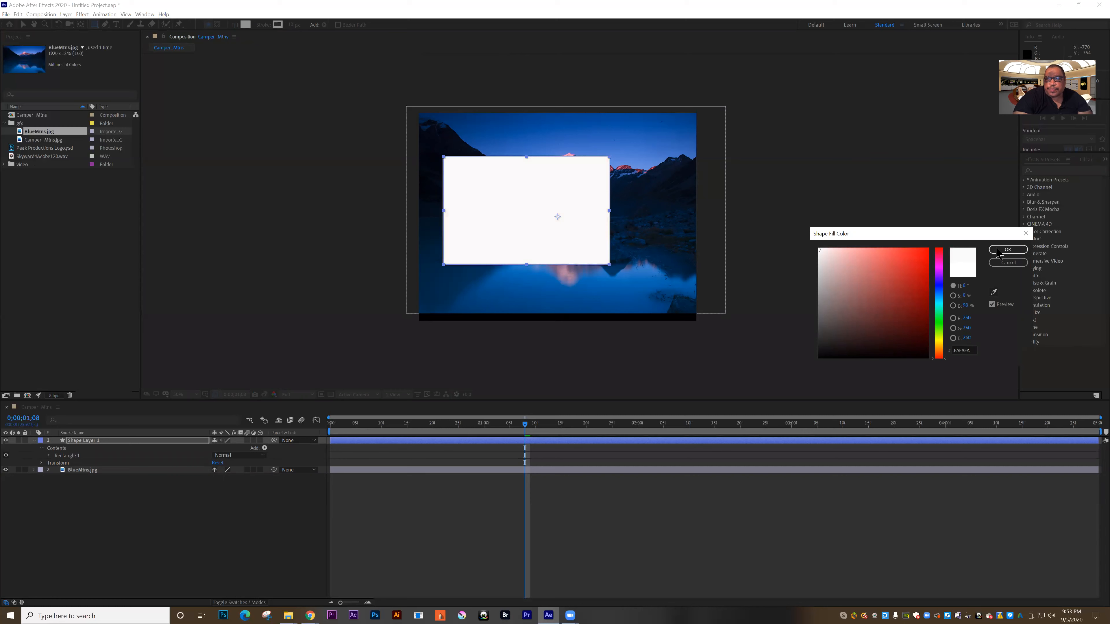
{"action": "left_click", "coordinate": [1008, 249]}
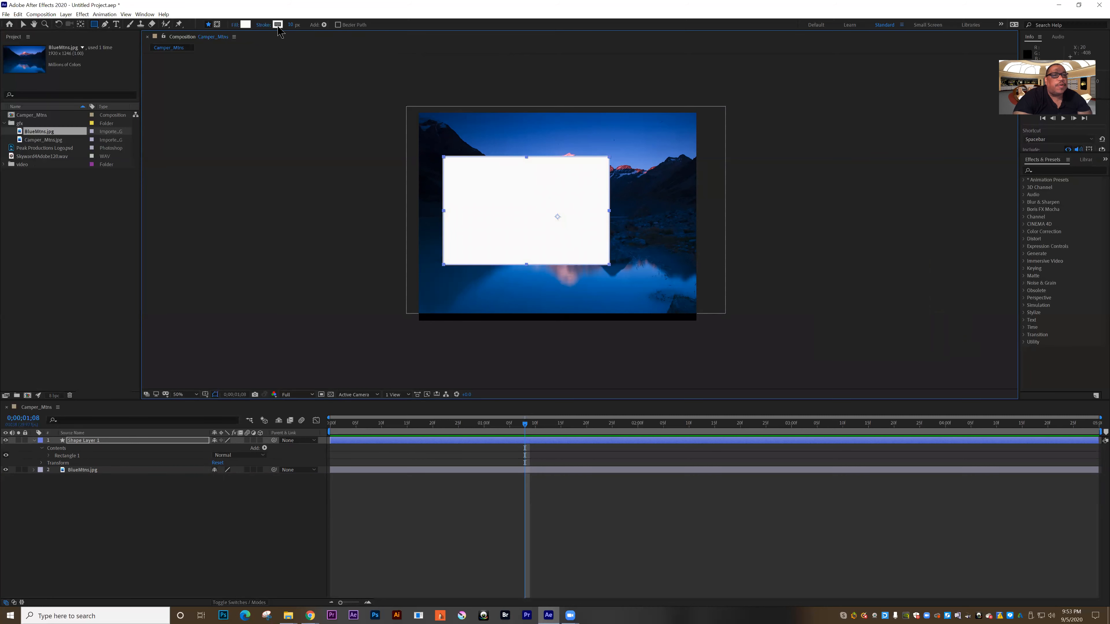
Set the rectangle's stroke color to dark red and increase its stroke width.
{"action": "left_click", "coordinate": [278, 25]}
{"action": "left_click", "coordinate": [896, 307]}
{"action": "left_click", "coordinate": [1005, 249]}
{"action": "left_click_drag", "start_coordinate": [297, 25], "coordinate": [308, 25]}
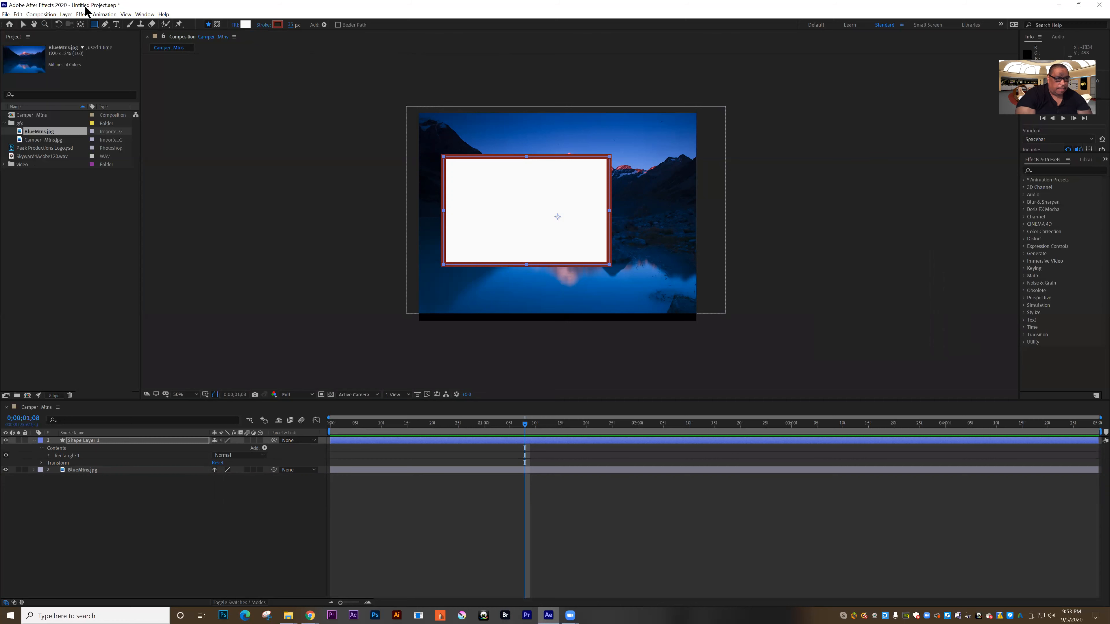
Delete the rectangle together with its shape layer, leaving only the BlueMtns.jpg layer in the composition.
{"action": "left_click", "coordinate": [23, 24]}
{"action": "left_click", "coordinate": [474, 214]}
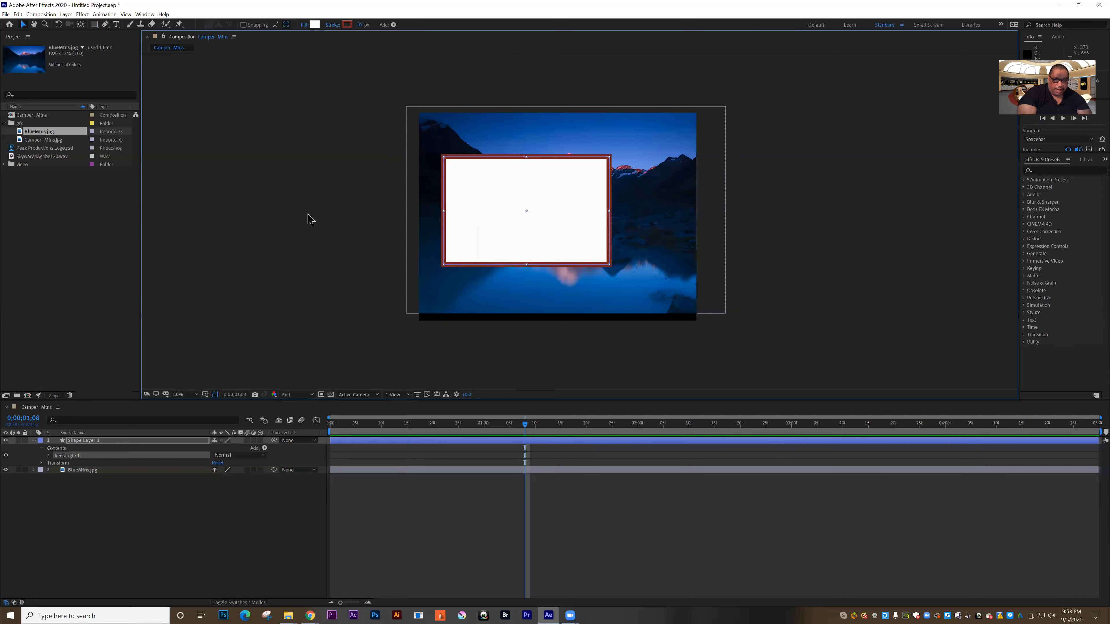
{"action": "key", "text": "Delete"}
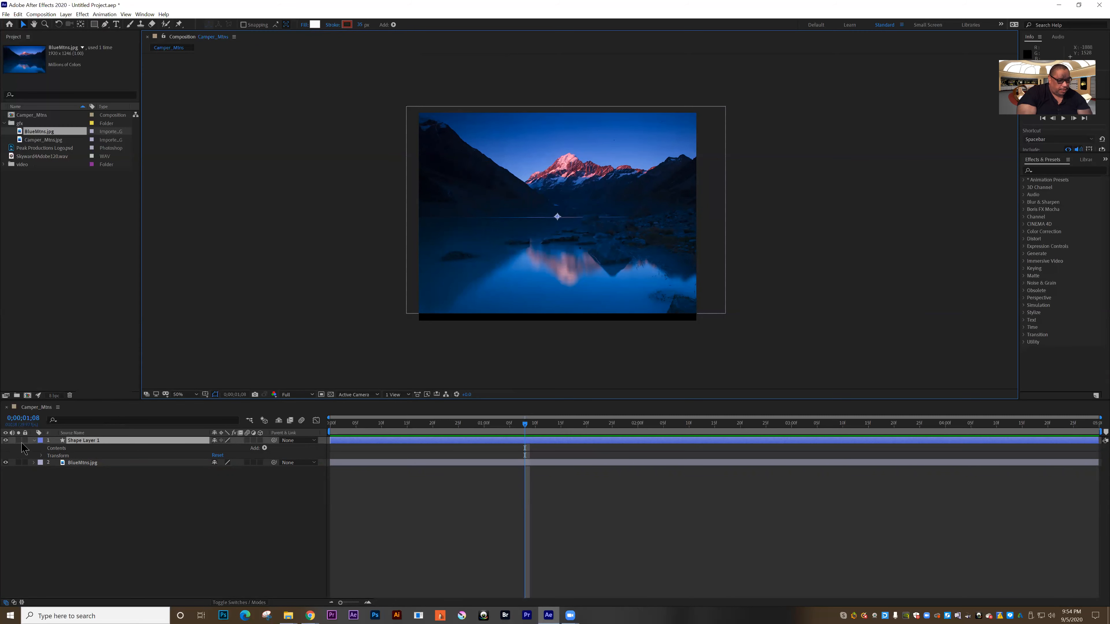
{"action": "left_click", "coordinate": [88, 440]}
{"action": "key", "text": "Delete"}
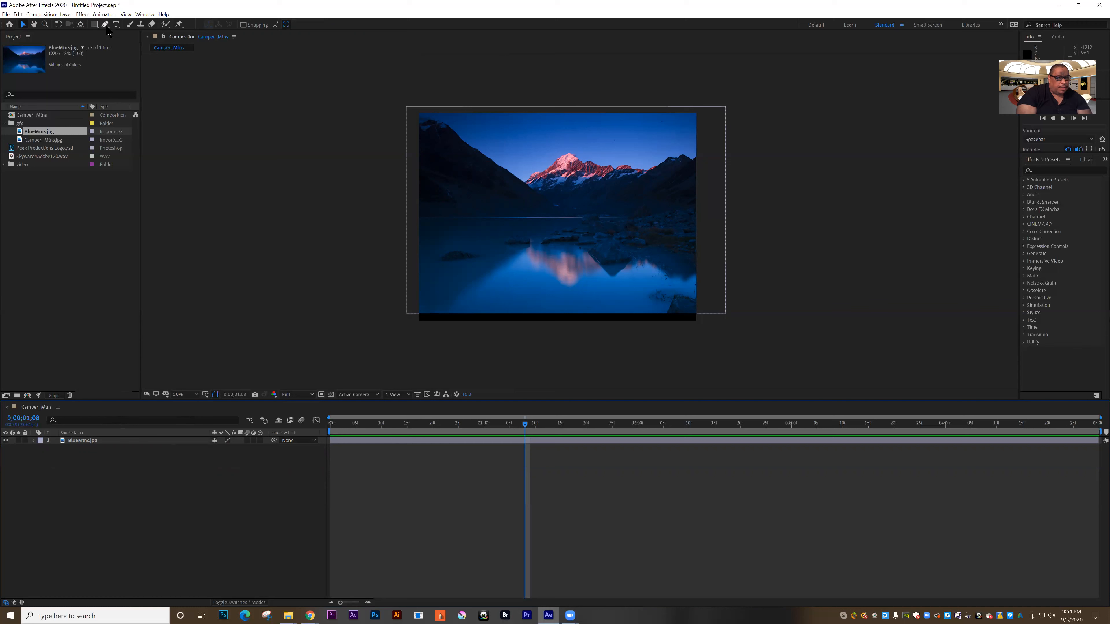
Draw a closed four-point diamond mask around the mountain and its reflection on the BlueMtns.jpg layer with the Pen tool.
{"action": "left_click", "coordinate": [144, 441]}
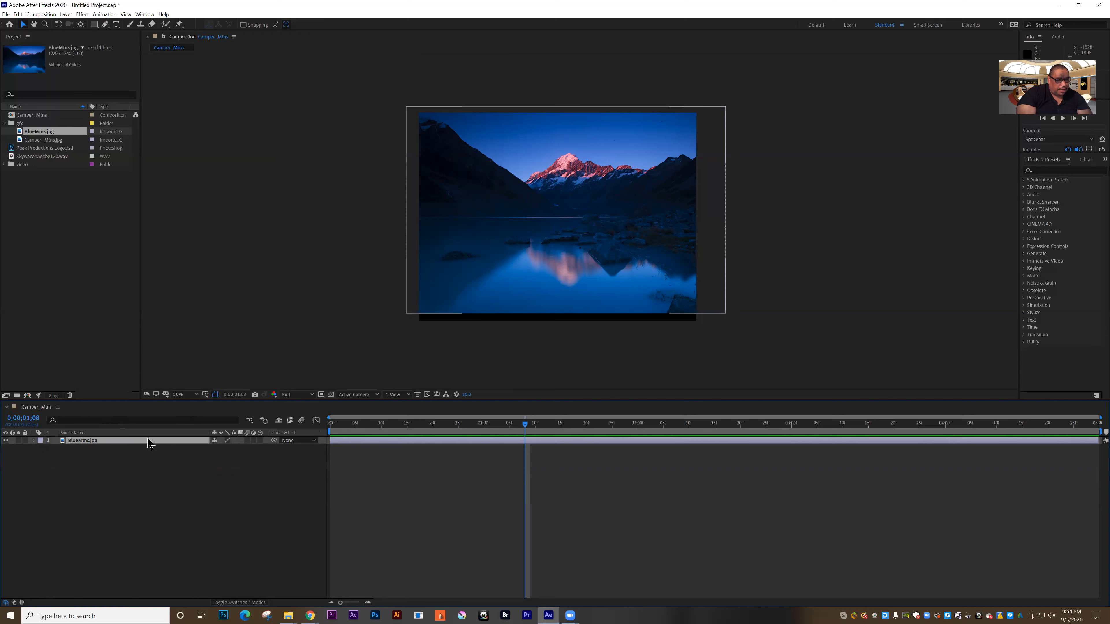
{"action": "left_click", "coordinate": [105, 24]}
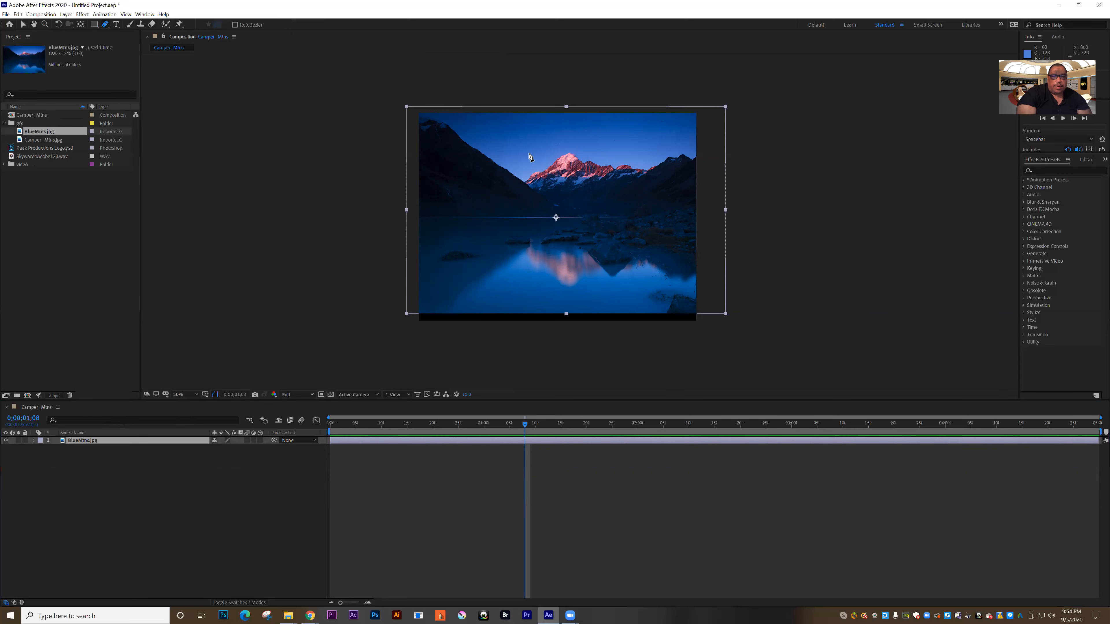
{"action": "left_click", "coordinate": [543, 142]}
{"action": "left_click", "coordinate": [466, 203]}
{"action": "left_click", "coordinate": [562, 289]}
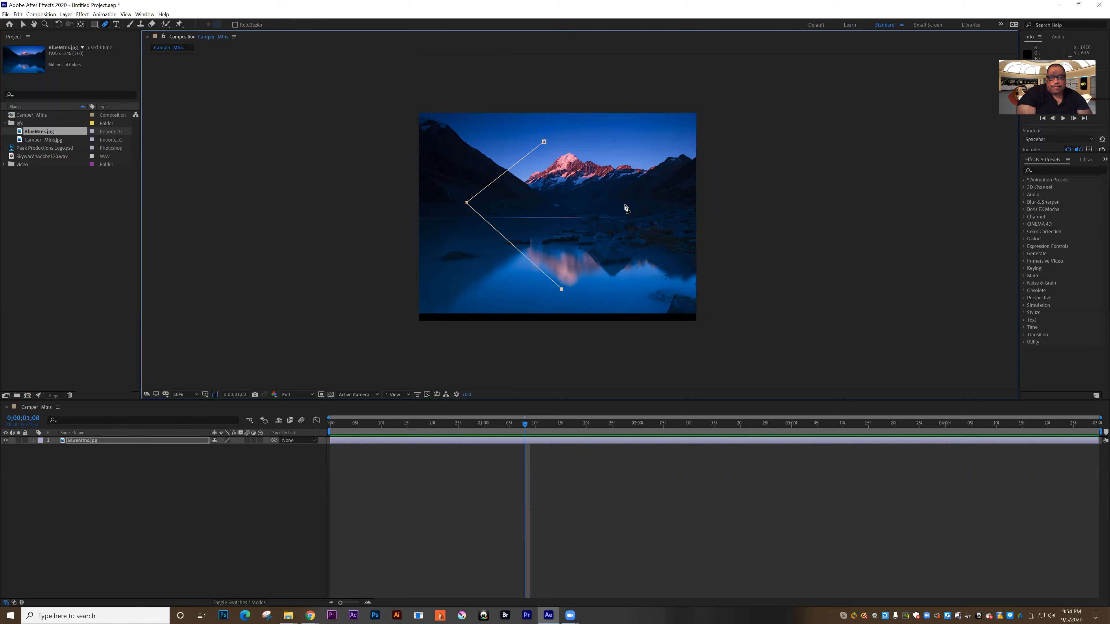
{"action": "left_click", "coordinate": [642, 199]}
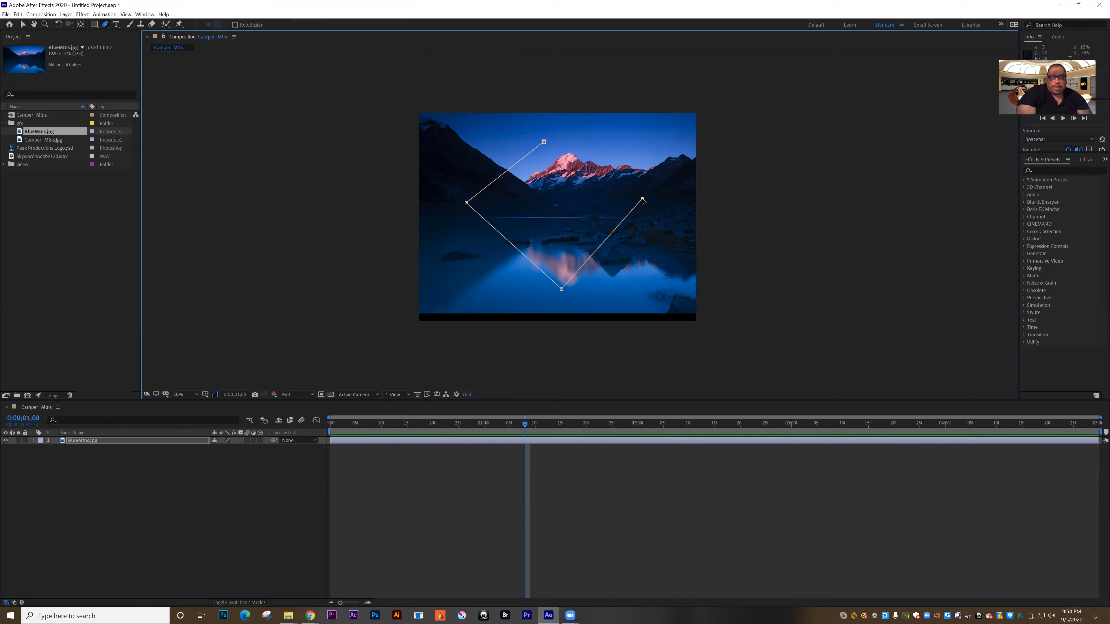
{"action": "left_click", "coordinate": [544, 142]}
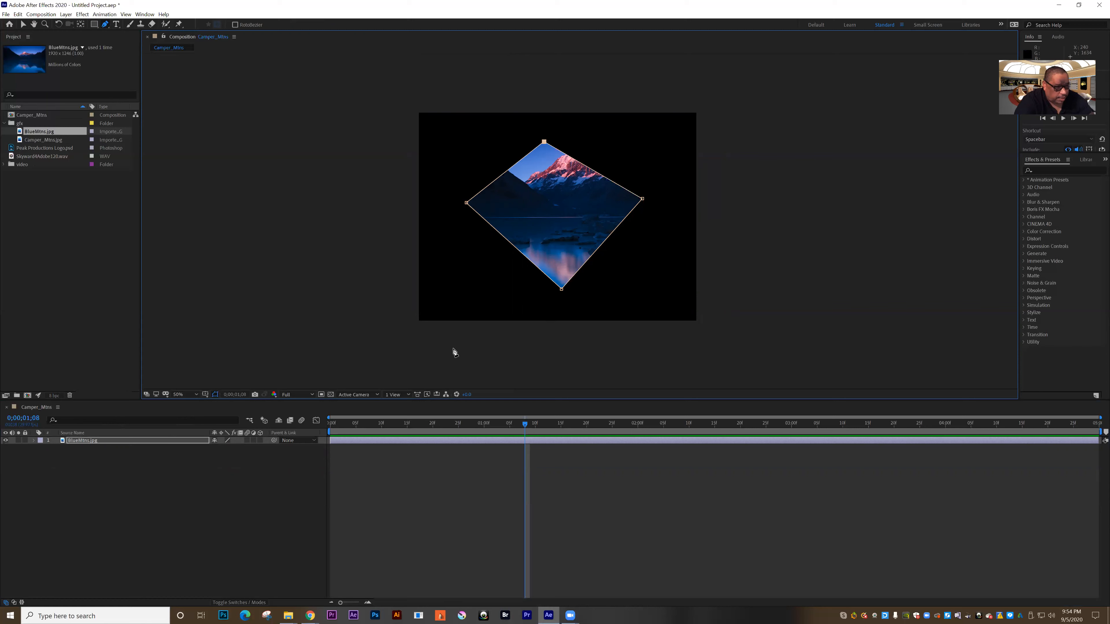
Reveal the layer's masks and use the Selection tool to stretch the masked BlueMtns.jpg layer slightly wider from its lower-left handle.
{"action": "left_click", "coordinate": [34, 441]}
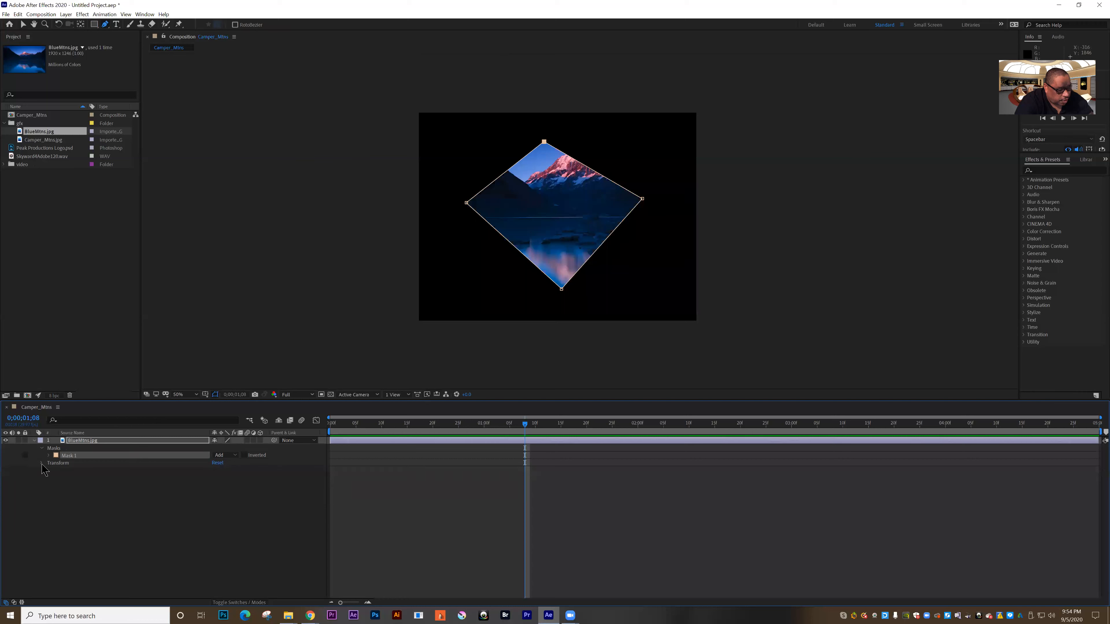
{"action": "left_click", "coordinate": [51, 450]}
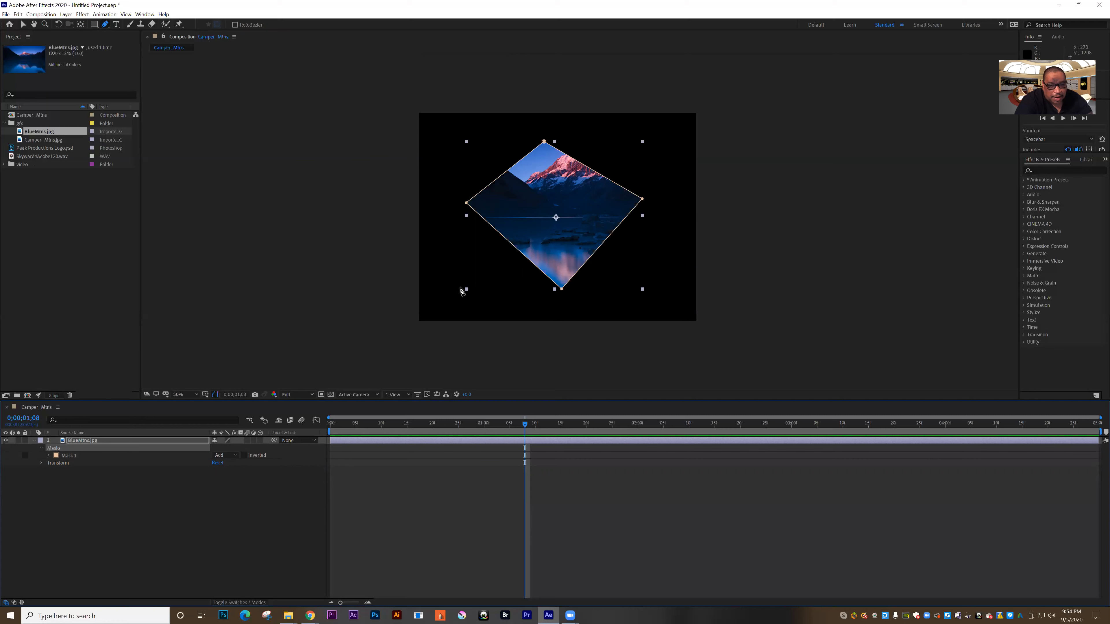
{"action": "left_click_drag", "start_coordinate": [466, 289], "coordinate": [476, 282]}
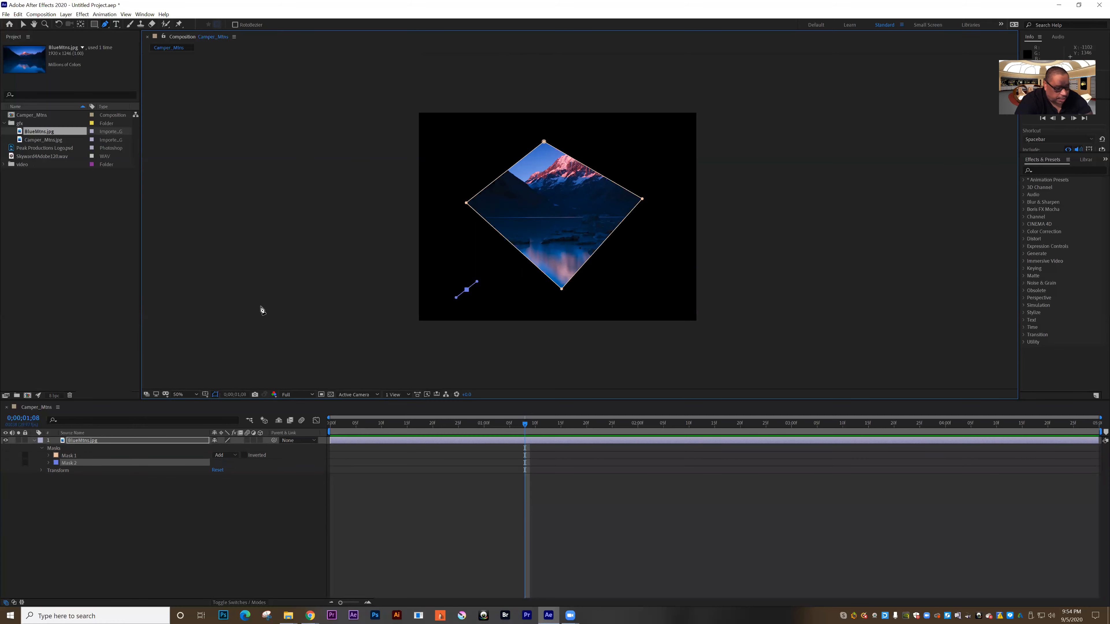
{"action": "key", "text": "ctrl+z"}
{"action": "left_click", "coordinate": [23, 24]}
{"action": "mouse_move", "coordinate": [466, 289]}
{"action": "left_mouse_down"}
{"action": "mouse_move", "coordinate": [475, 281]}
{"action": "mouse_move", "coordinate": [432, 307]}
{"action": "mouse_move", "coordinate": [449, 291]}
{"action": "left_mouse_up"}
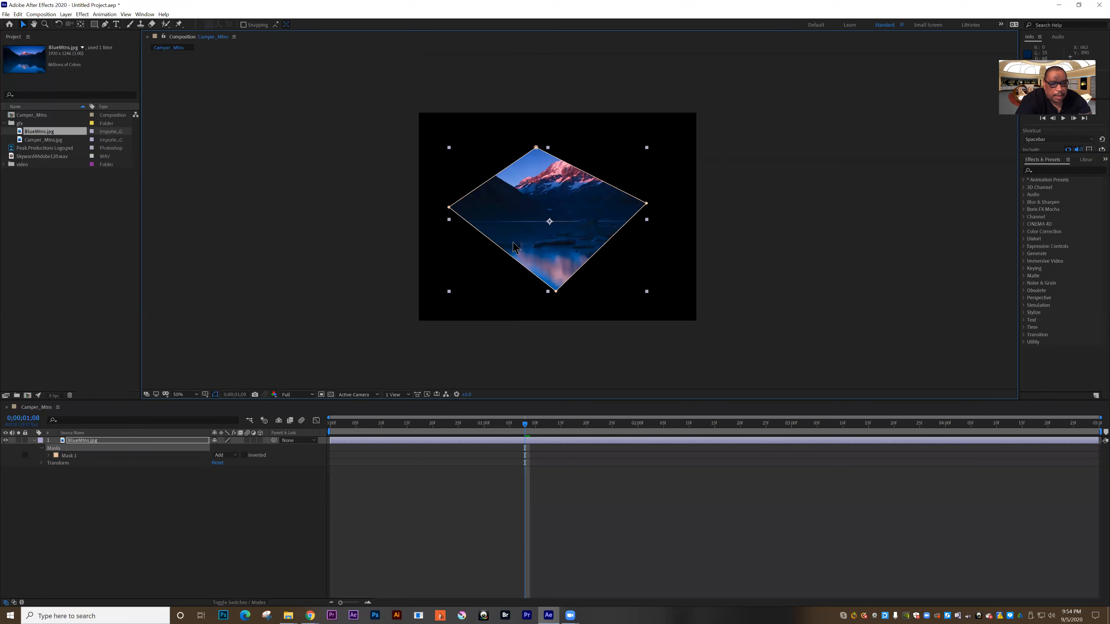
Soften the diamond mask's edges with a large Mask Feather, and lower its Mask Opacity.
{"action": "left_click", "coordinate": [49, 456]}
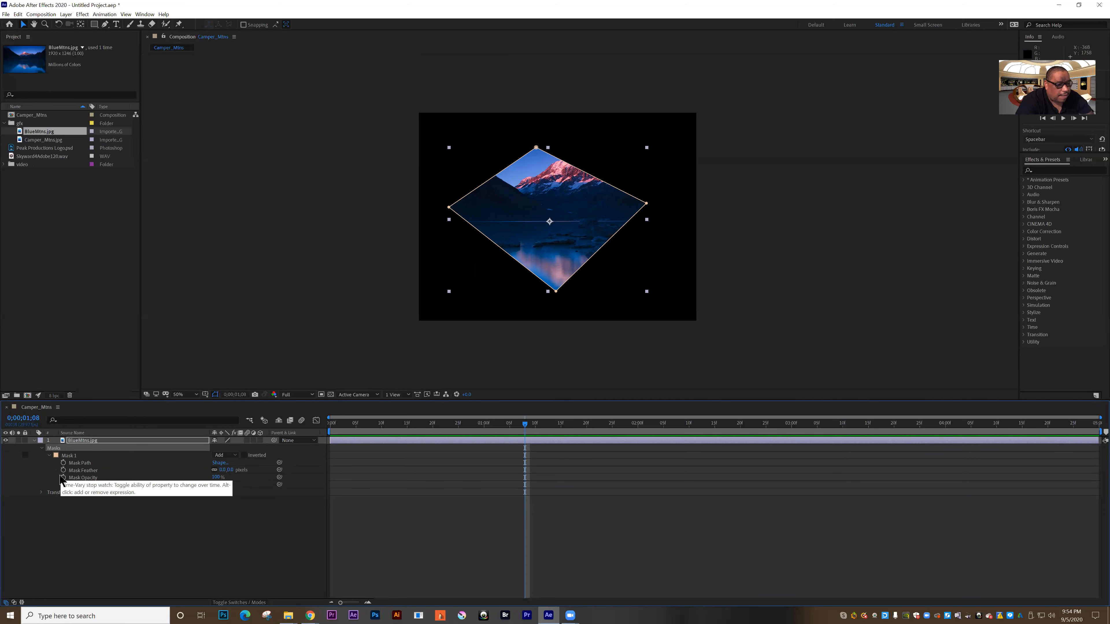
{"action": "key", "text": "F2"}
{"action": "left_click_drag", "start_coordinate": [227, 471], "coordinate": [292, 469]}
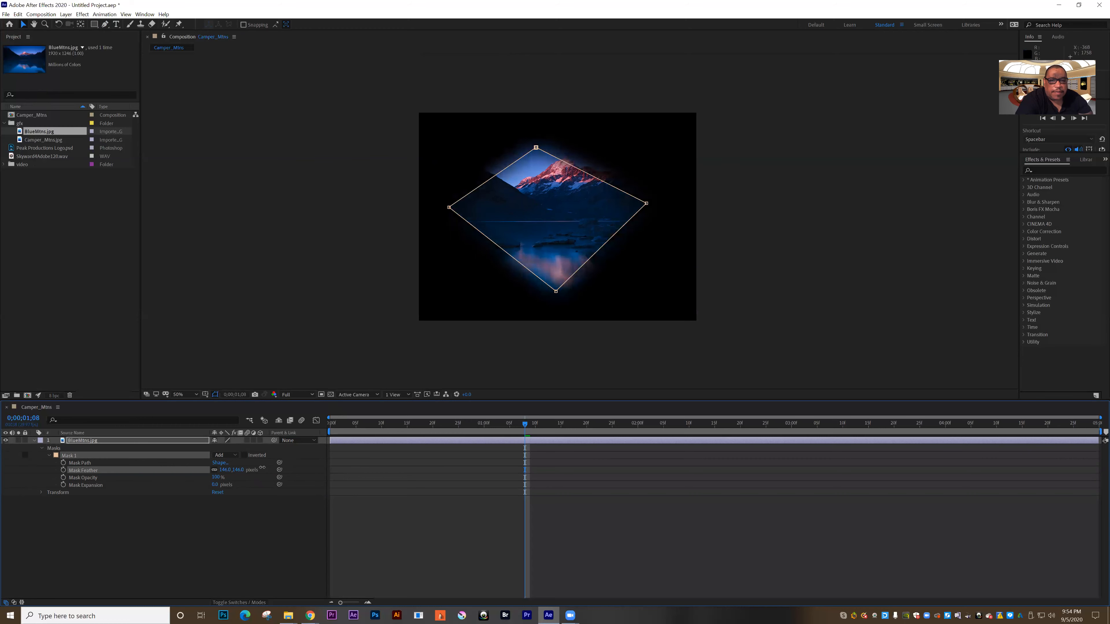
{"action": "left_click_drag", "start_coordinate": [205, 467], "coordinate": [197, 467]}
{"action": "left_click_drag", "start_coordinate": [299, 467], "coordinate": [305, 467]}
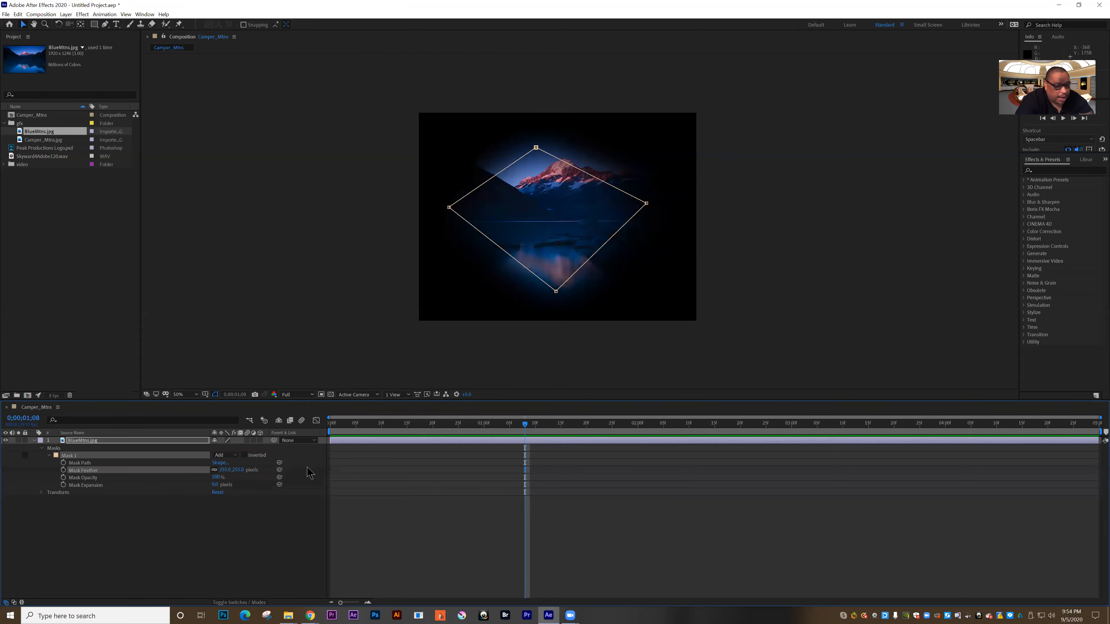
{"action": "mouse_move", "coordinate": [216, 477]}
{"action": "left_mouse_down"}
{"action": "mouse_move", "coordinate": [236, 478]}
{"action": "mouse_move", "coordinate": [193, 477]}
{"action": "mouse_move", "coordinate": [232, 477]}
{"action": "mouse_move", "coordinate": [221, 478]}
{"action": "left_mouse_up"}
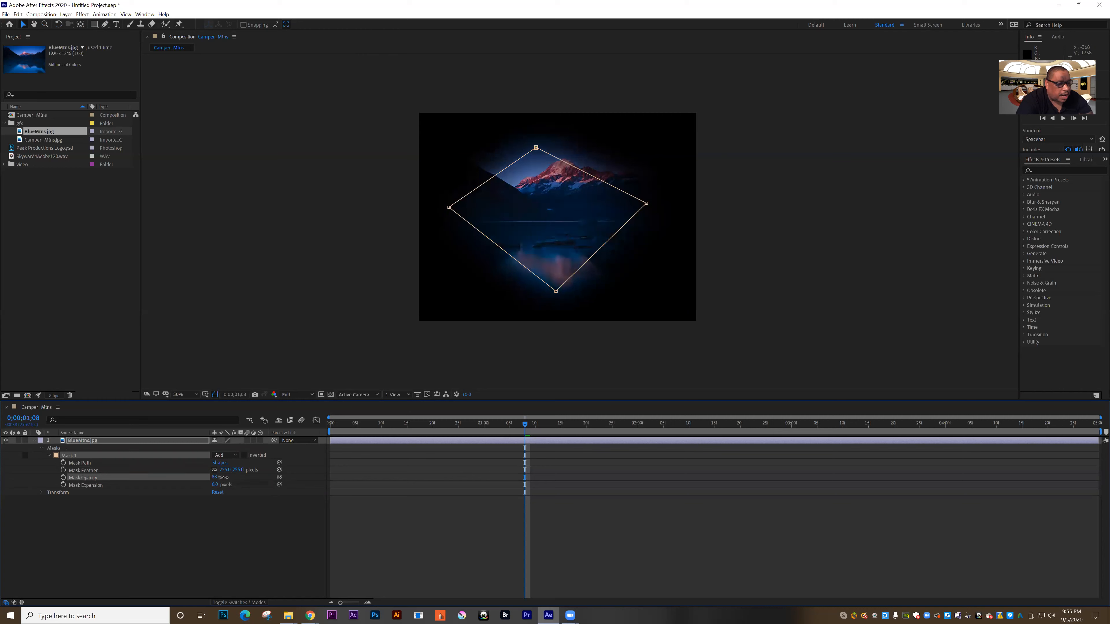
Delete the diamond mask from the BlueMtns.jpg layer and deselect the layer.
{"action": "left_click", "coordinate": [62, 450]}
{"action": "key", "text": "Delete"}
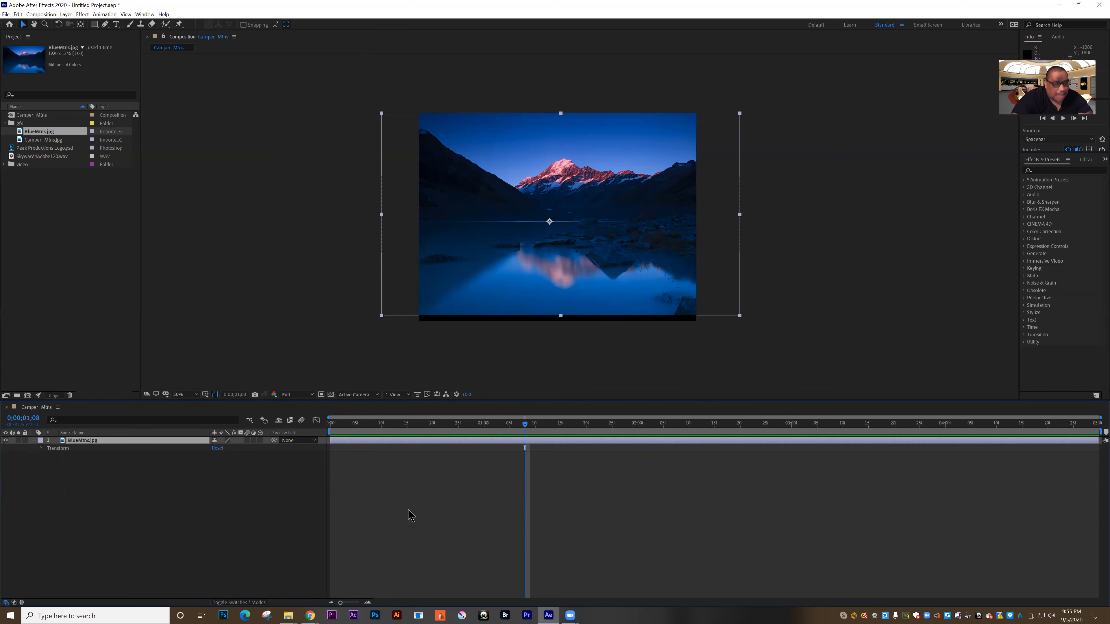
{"action": "left_click", "coordinate": [454, 510]}
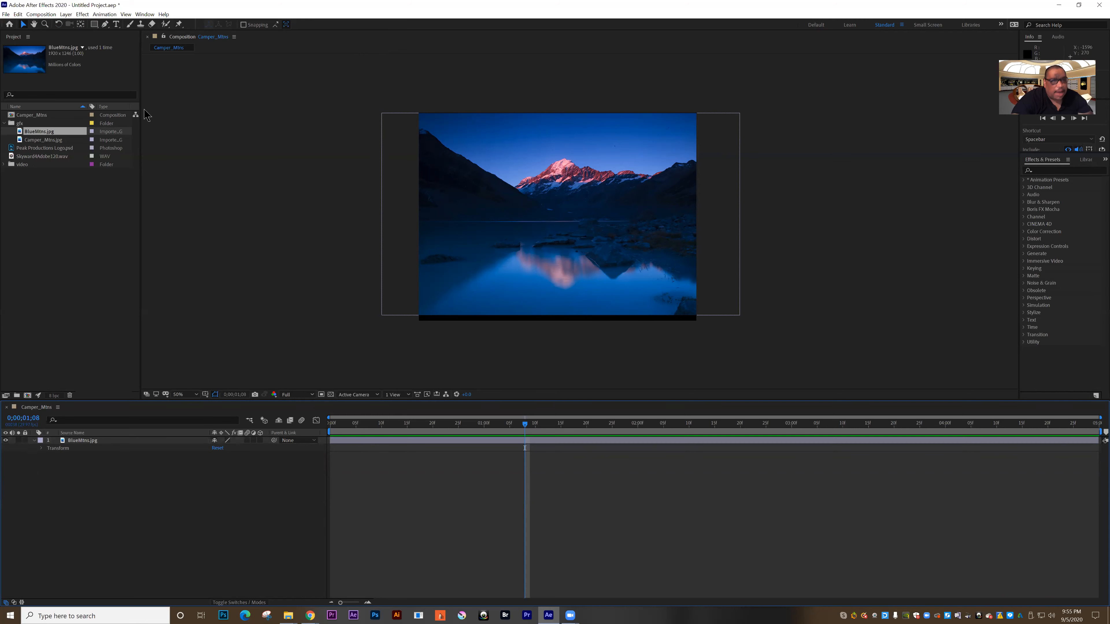
Draw a closed four-point diamond on a separate shape layer over the middle of the image with the Pen tool.
{"action": "left_click", "coordinate": [105, 24]}
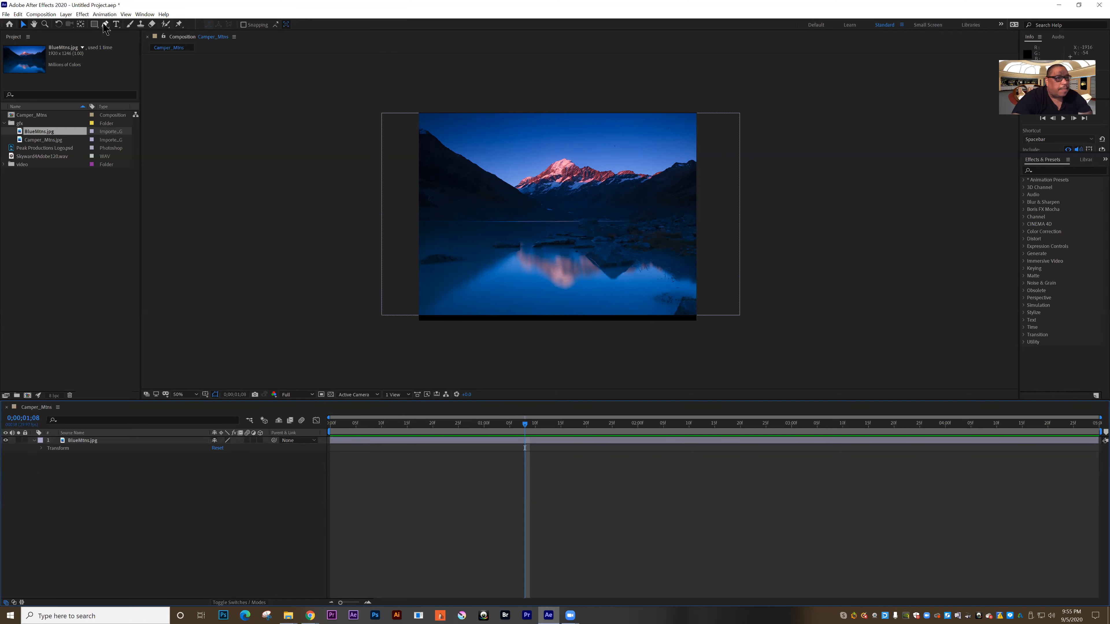
{"action": "left_click", "coordinate": [527, 140]}
{"action": "left_click", "coordinate": [459, 205]}
{"action": "left_click", "coordinate": [542, 280]}
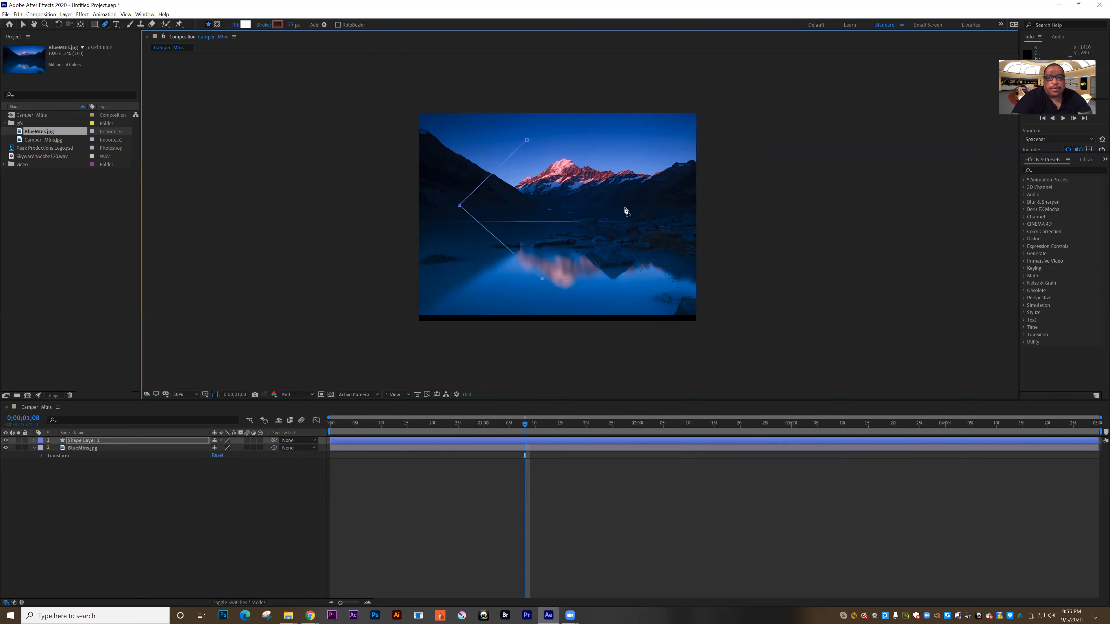
{"action": "left_click", "coordinate": [632, 197]}
{"action": "left_click", "coordinate": [526, 140]}
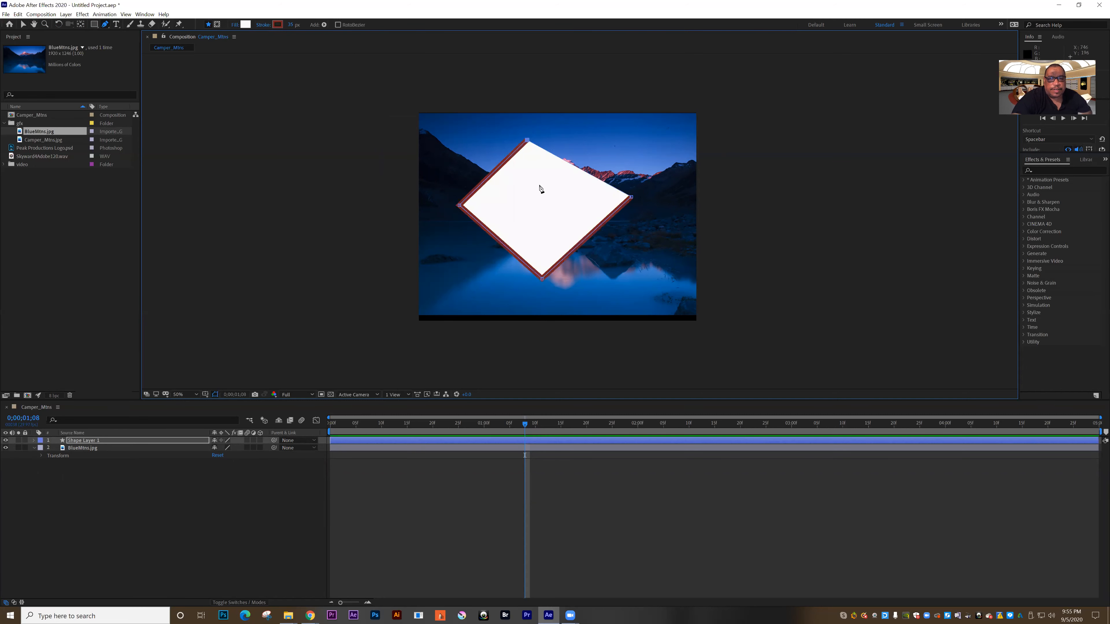
Set the diamond shape's stroke to None so that only its fill remains.
{"action": "left_click", "coordinate": [278, 25]}
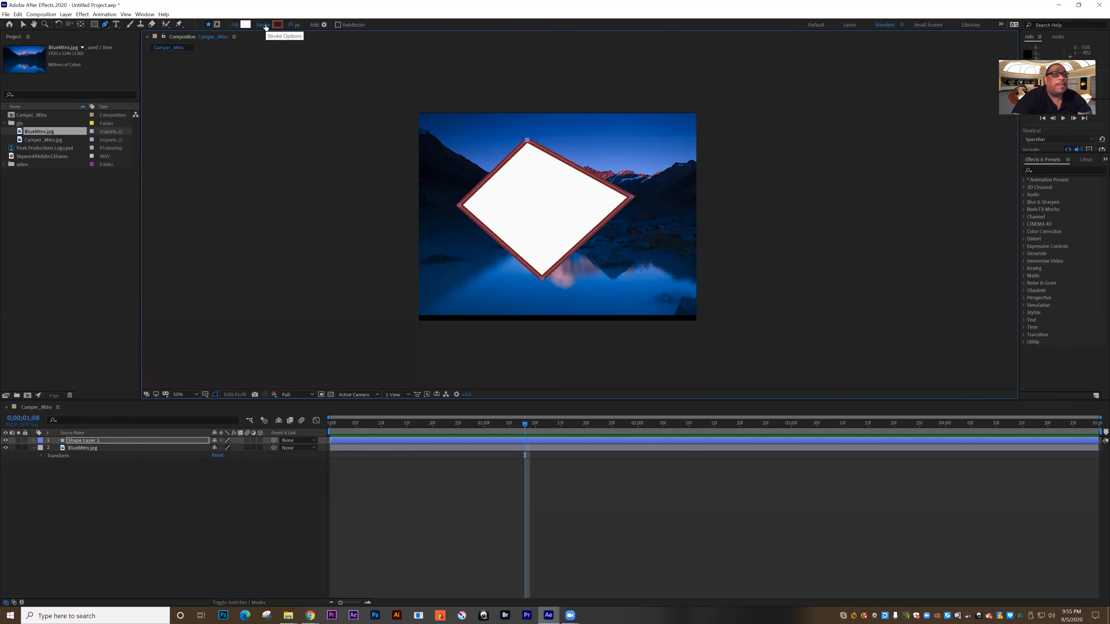
{"action": "left_click", "coordinate": [265, 25]}
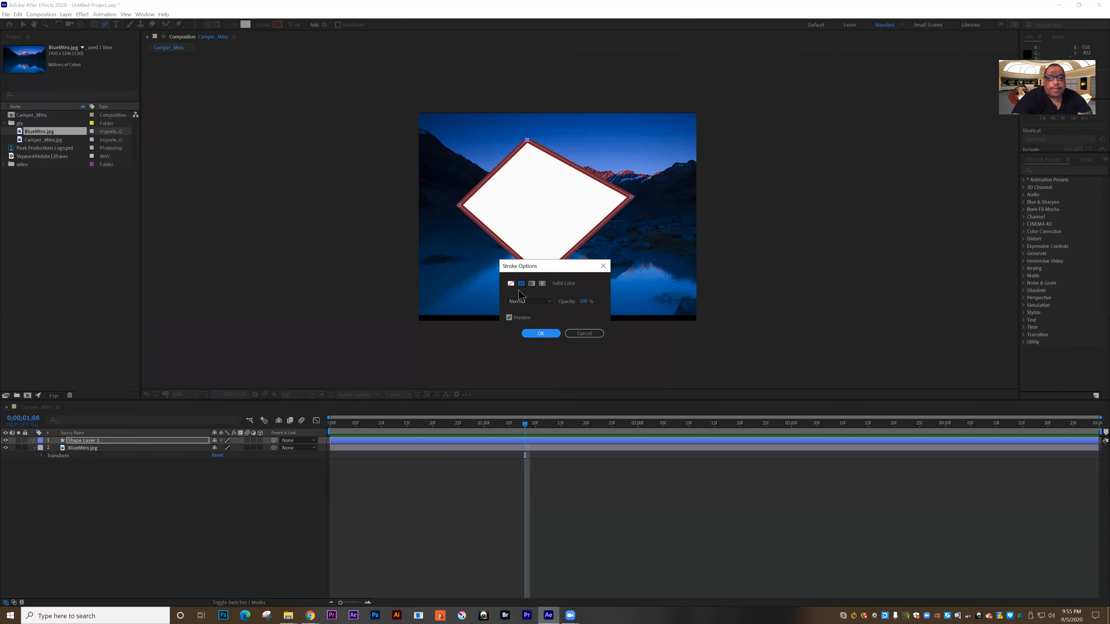
{"action": "left_click", "coordinate": [510, 284]}
{"action": "left_click", "coordinate": [541, 334]}
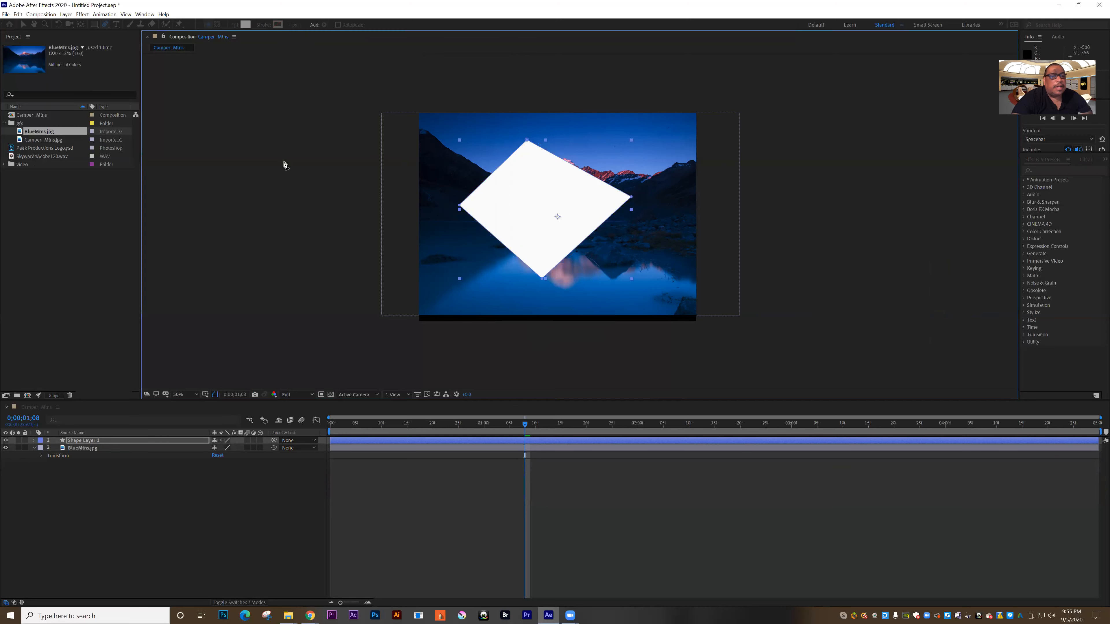
Change the diamond shape's fill color from white to a burnt orange.
{"action": "left_click", "coordinate": [246, 25]}
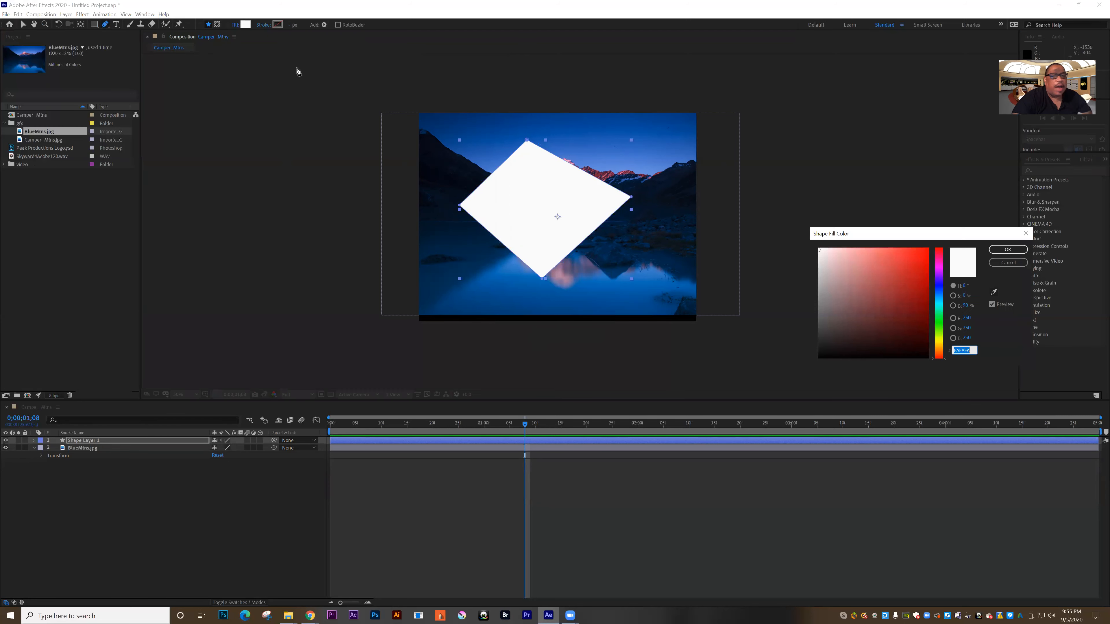
{"action": "left_click", "coordinate": [908, 309]}
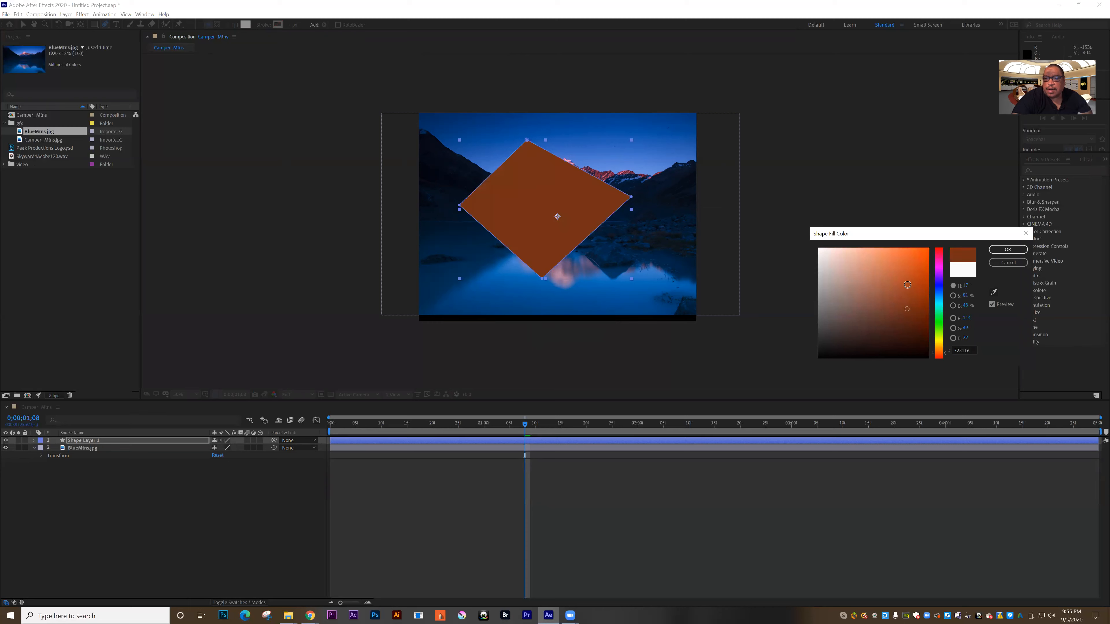
{"action": "left_click", "coordinate": [906, 282]}
{"action": "left_click", "coordinate": [1007, 249]}
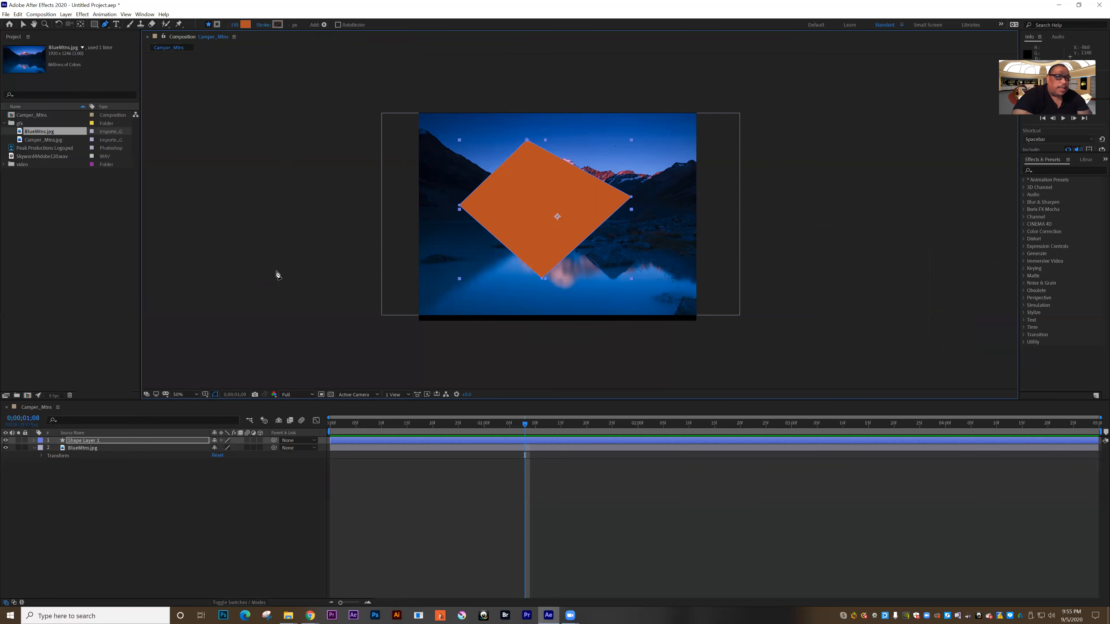
Delete the diamond's shape layer from the composition.
{"action": "left_click", "coordinate": [94, 441]}
{"action": "key", "text": "Delete"}
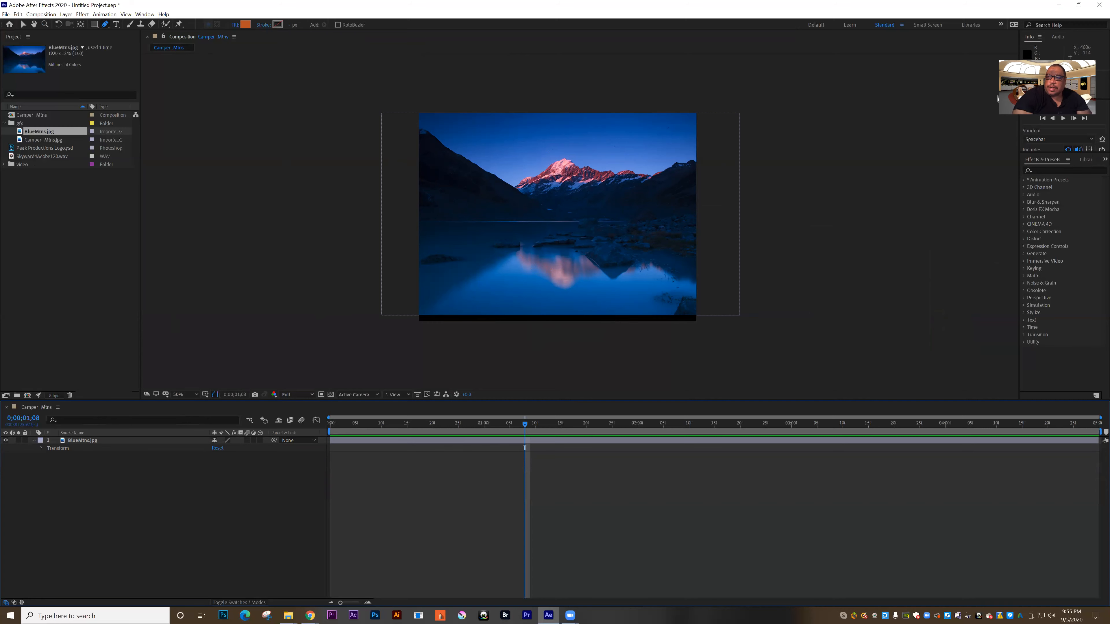
Start a horizontal text layer over the image's left side with the Type tool and greatly increase its font size.
{"action": "left_click", "coordinate": [116, 24]}
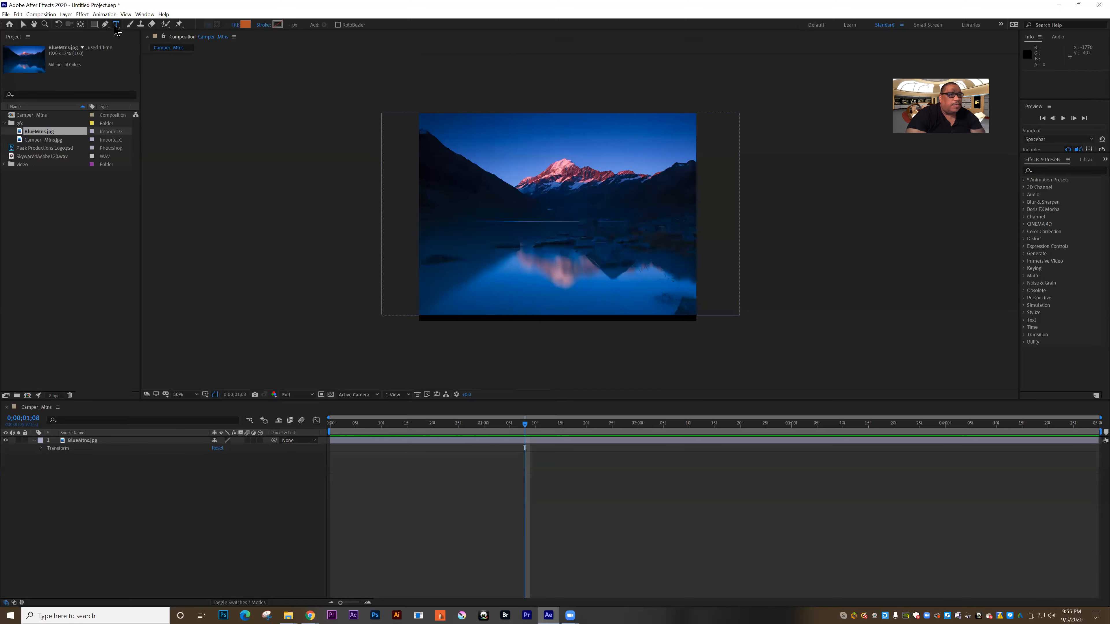
{"action": "left_click", "coordinate": [448, 216]}
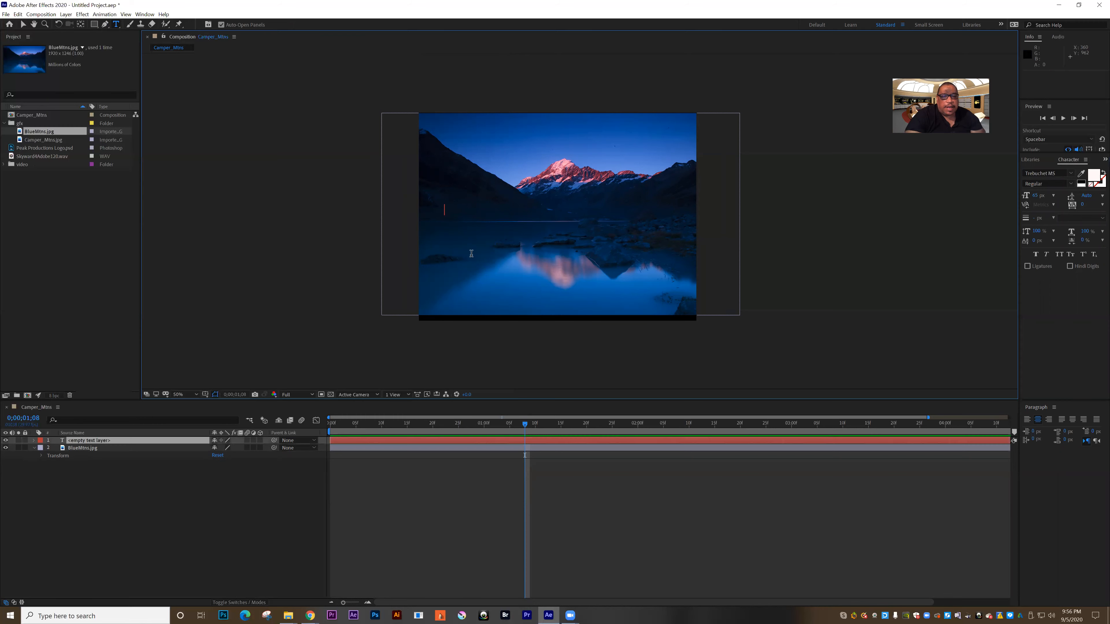
{"action": "left_click_drag", "start_coordinate": [1035, 197], "coordinate": [1103, 195]}
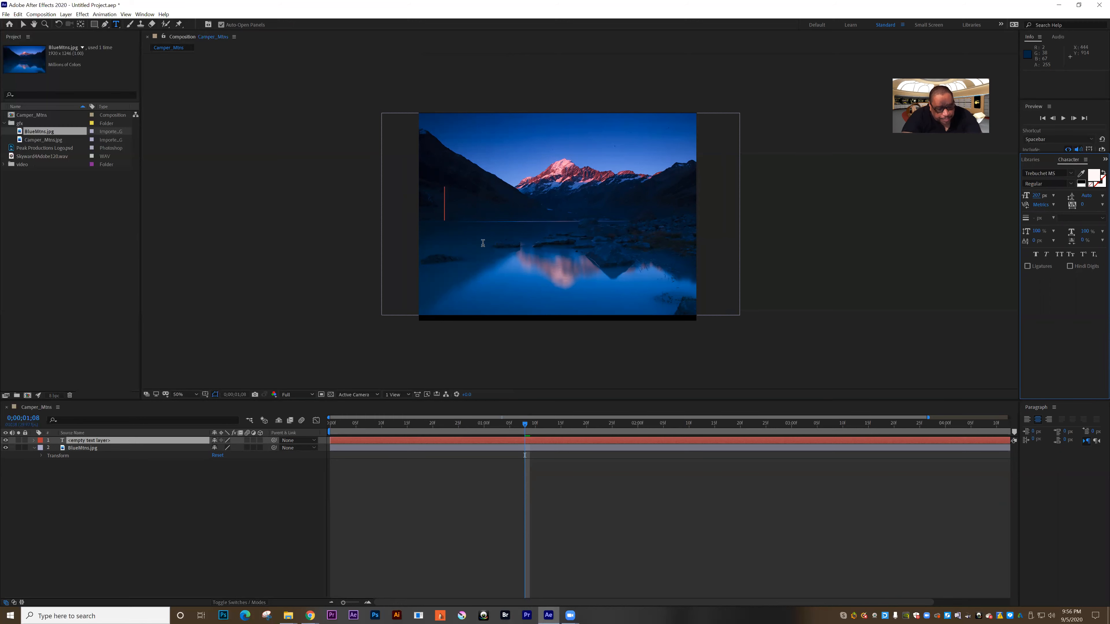
Enter "After Effects" as the layer's text, and reposition it with the Selection tool near the middle of the image.
{"action": "type", "text": "After"}
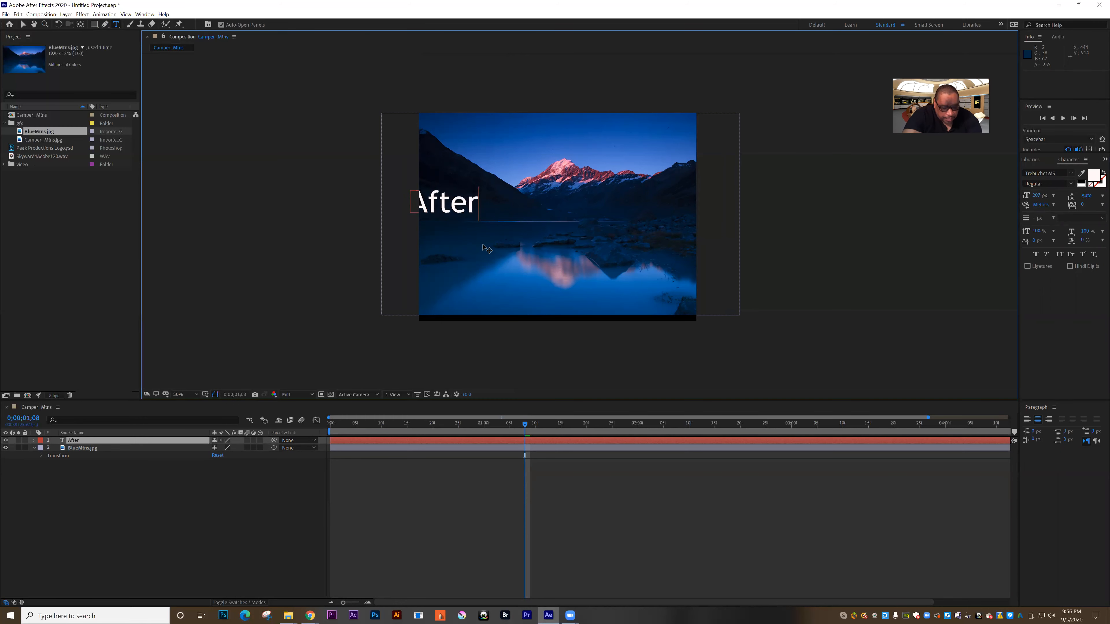
{"action": "type", "text": " Efrfe"}
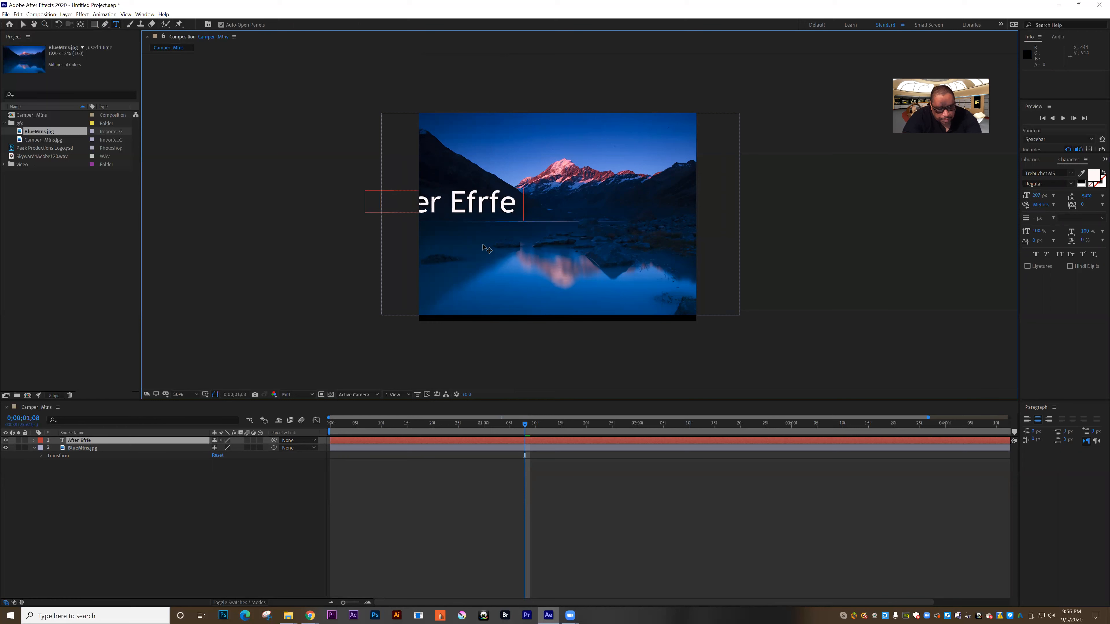
{"action": "type", "text": "cts"}
{"action": "key", "text": "Left"}
{"action": "key", "text": "Left"}
{"action": "key", "text": "Left"}
{"action": "key", "text": "Left"}
{"action": "key", "text": "Left"}
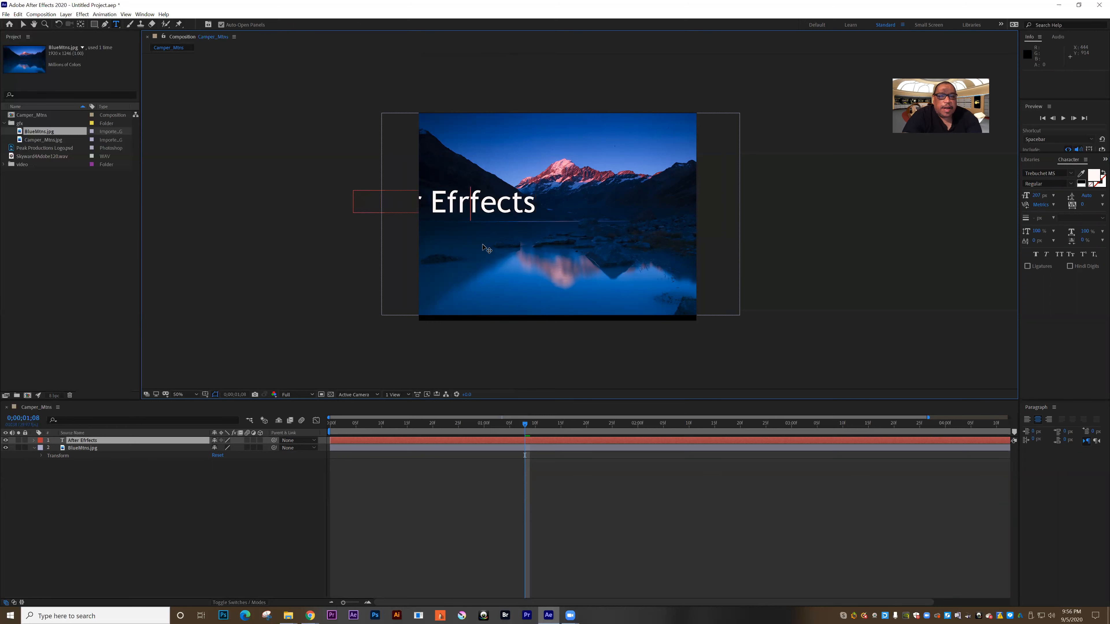
{"action": "key", "text": "BackSpace"}
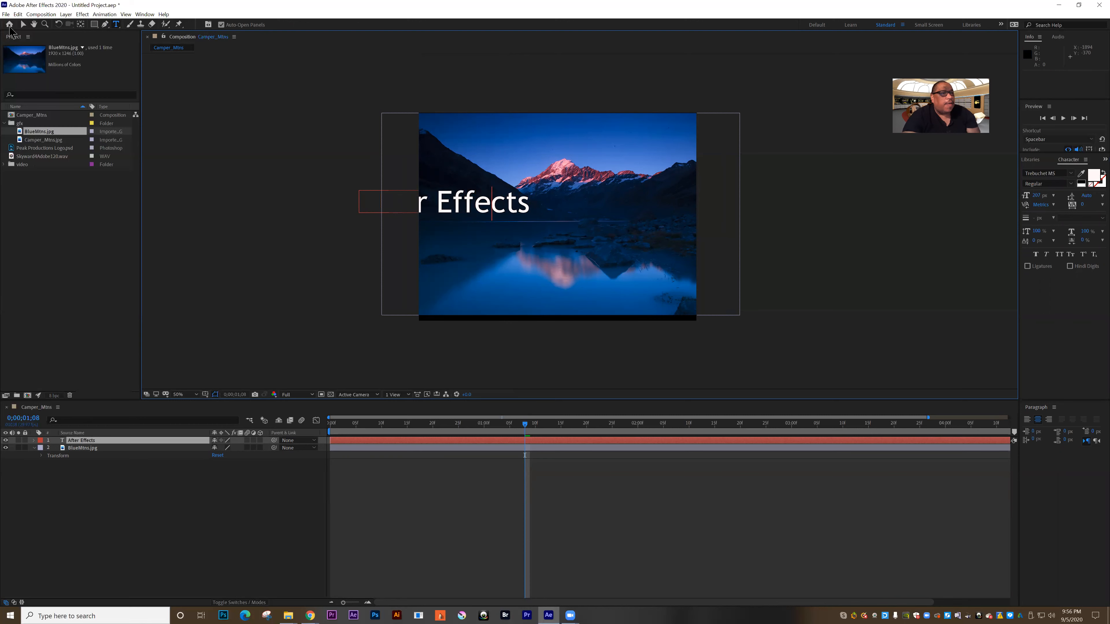
{"action": "left_click", "coordinate": [22, 24]}
{"action": "left_click_drag", "start_coordinate": [415, 196], "coordinate": [548, 207]}
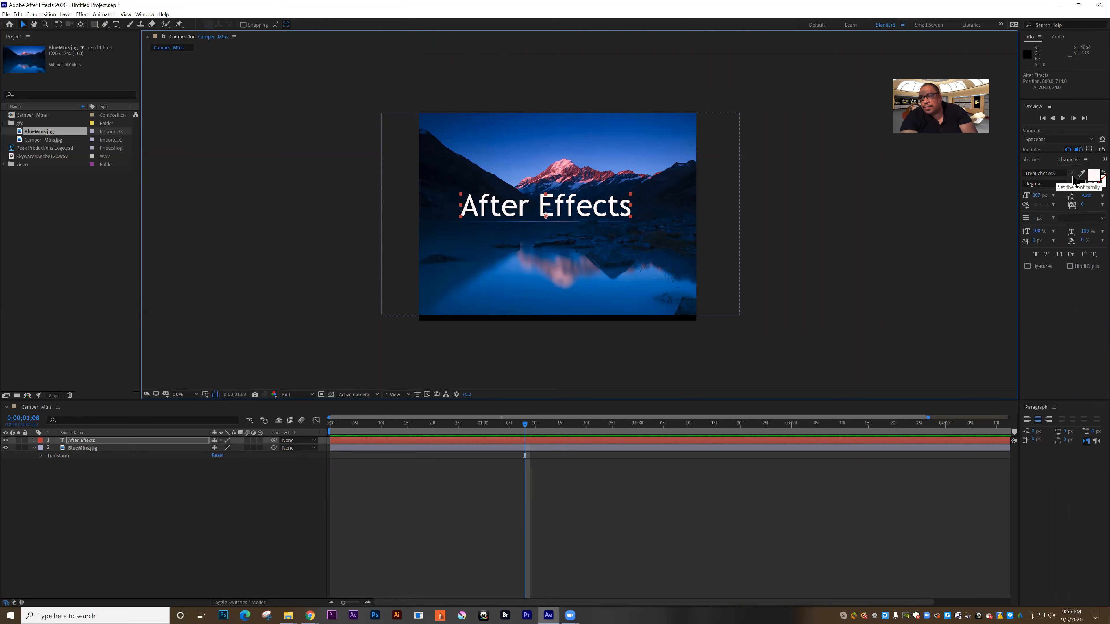
Set the After Effects text to Verdana Bold and enlarge its font size until it nearly spans the image width.
{"action": "left_click", "coordinate": [1071, 178]}
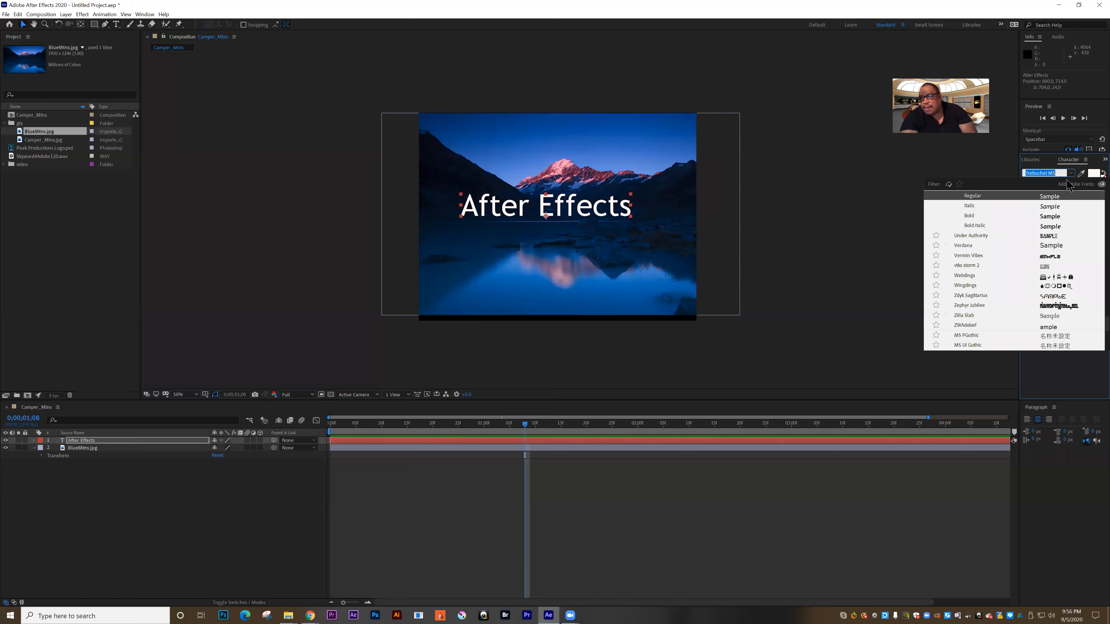
{"action": "left_click", "coordinate": [967, 241]}
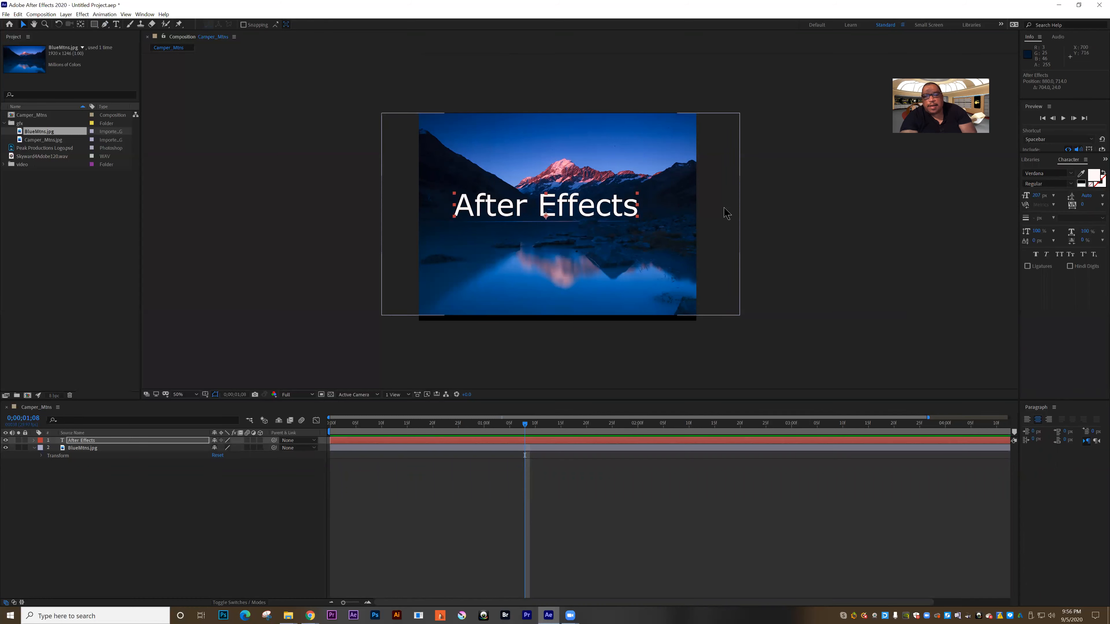
{"action": "left_click", "coordinate": [1069, 185]}
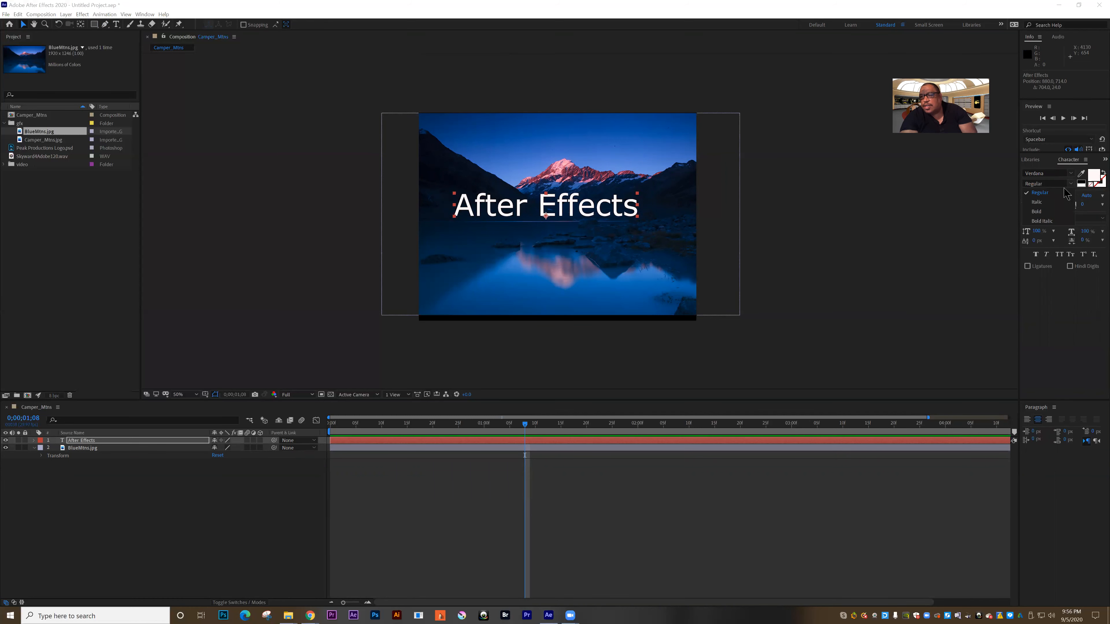
{"action": "left_click", "coordinate": [1036, 211]}
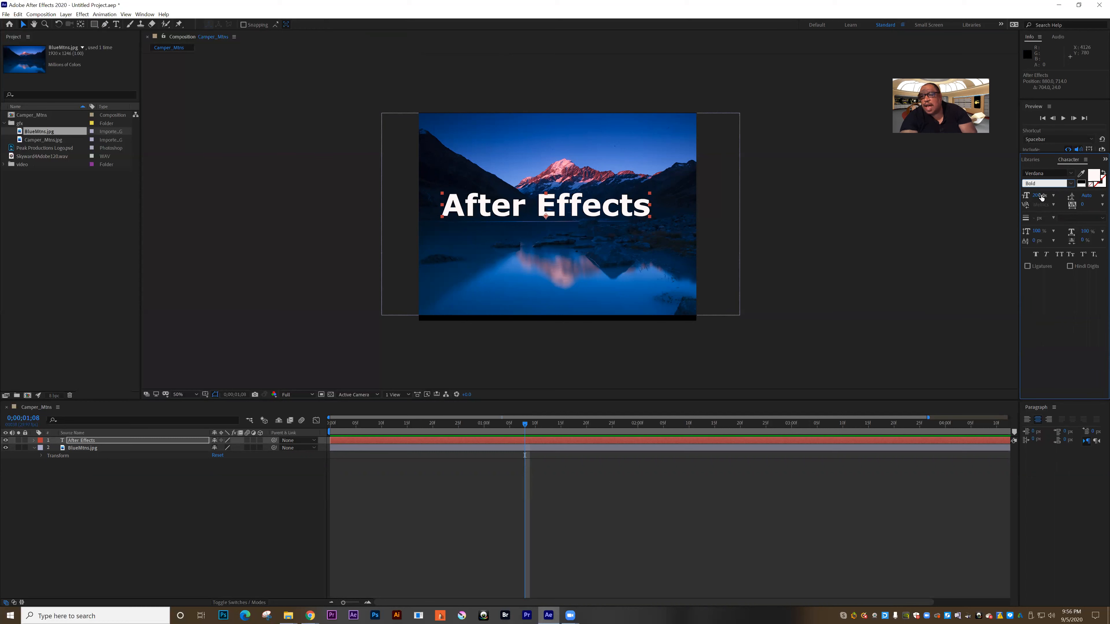
{"action": "left_click_drag", "start_coordinate": [1049, 195], "coordinate": [1059, 195]}
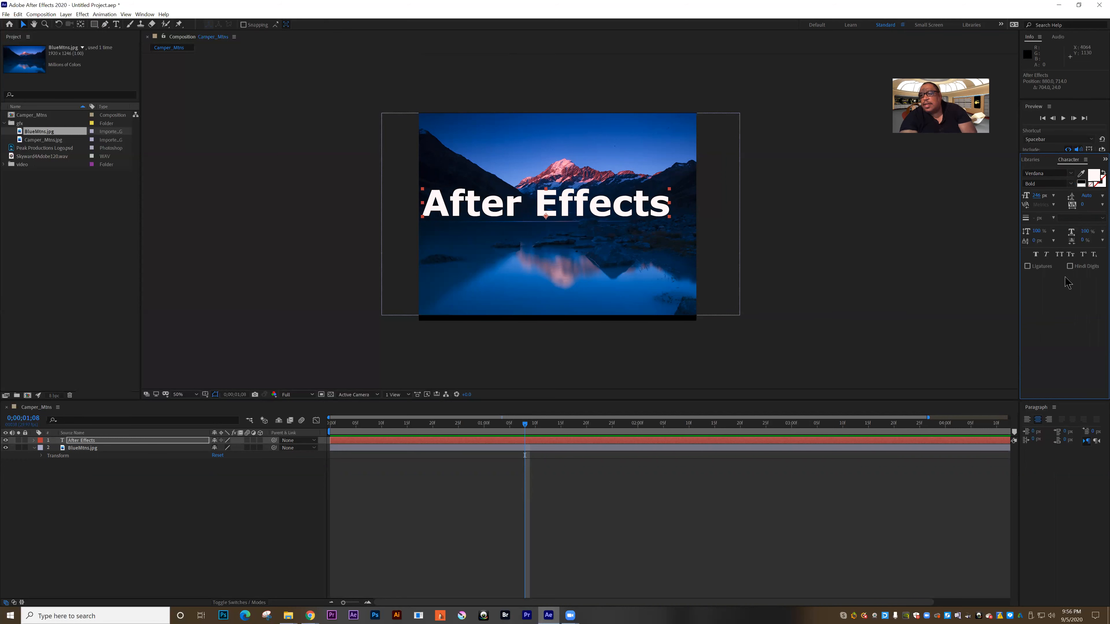
Change the fill color of the After Effects text to bright red.
{"action": "left_click", "coordinate": [1093, 176]}
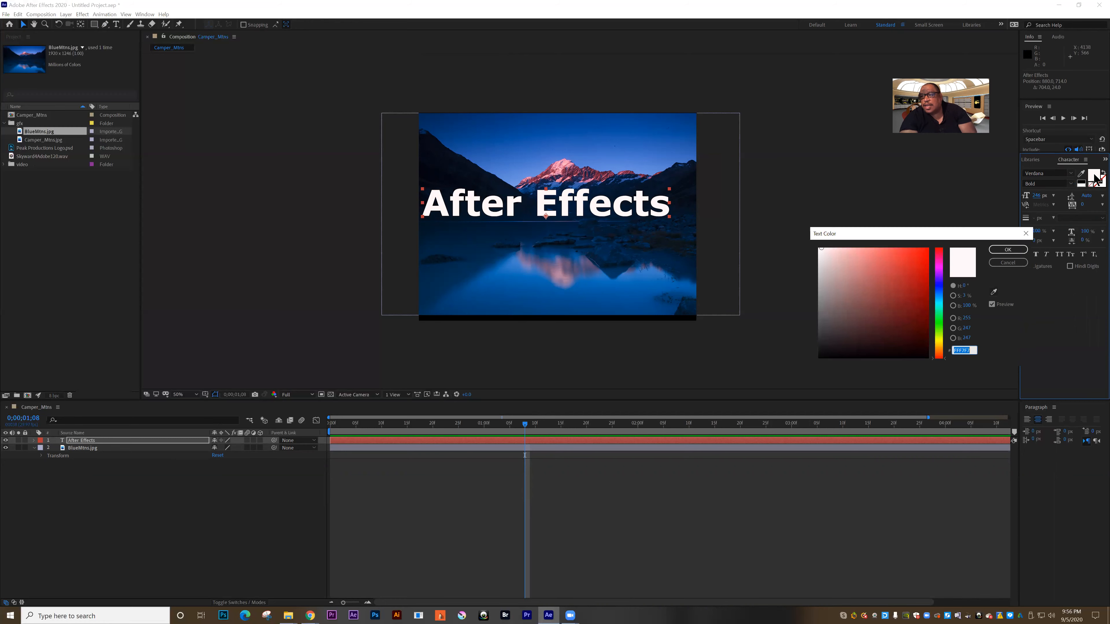
{"action": "left_click", "coordinate": [921, 268]}
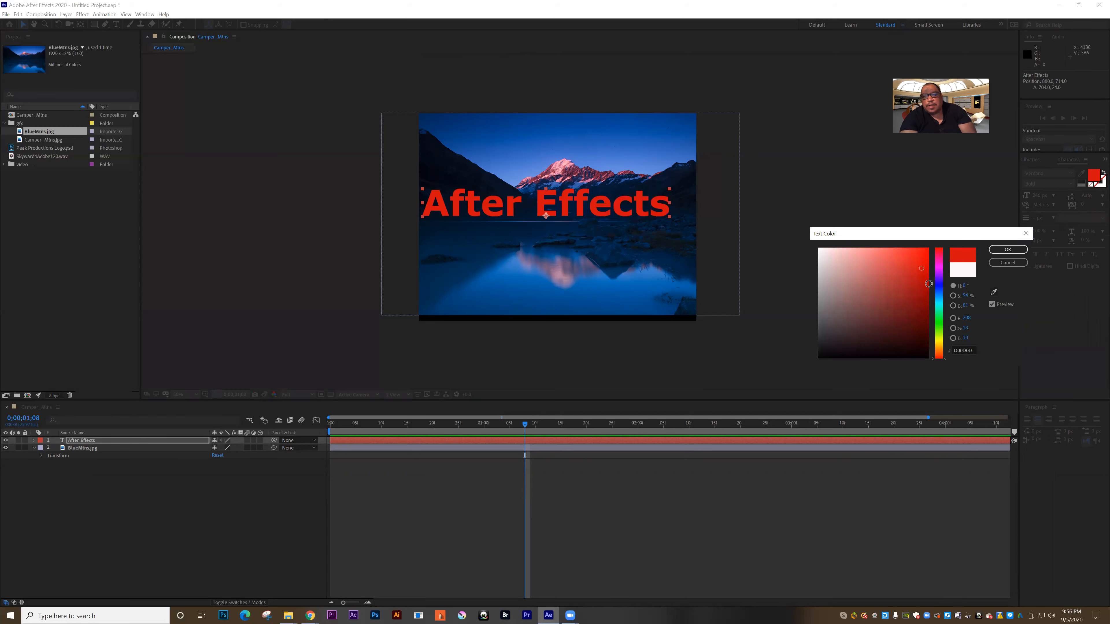
{"action": "left_click", "coordinate": [1002, 250]}
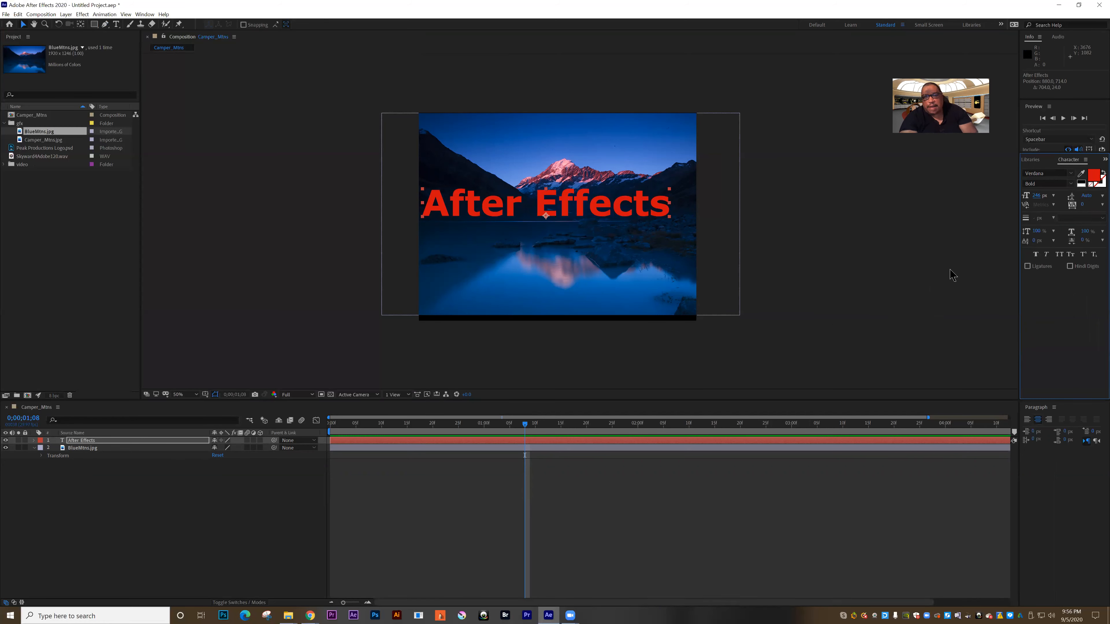